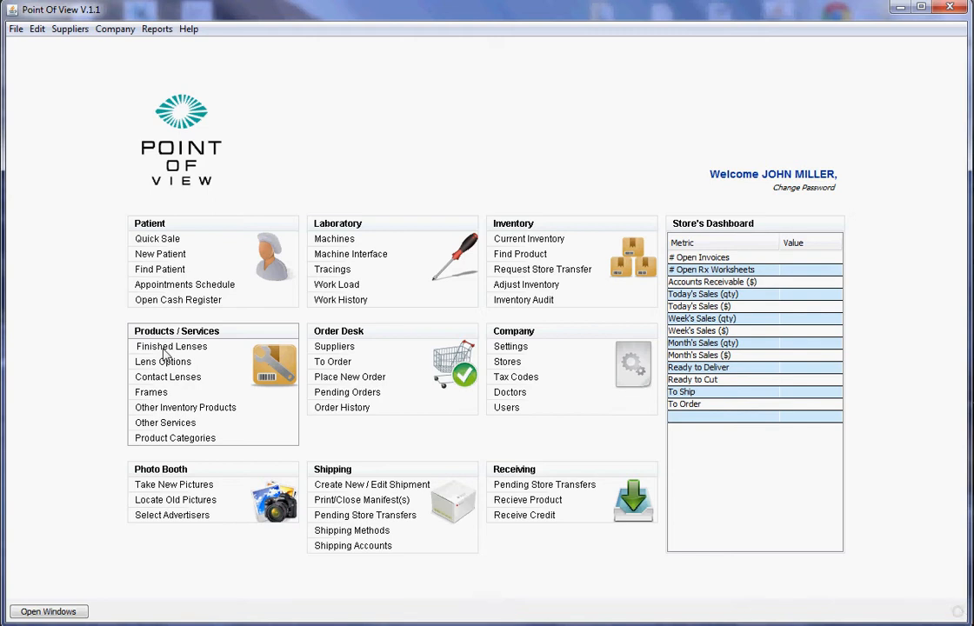
- Open the finished lenses form, add a lens material named "New Material", save it and close the materials list
{"action": "left_click", "coordinate": [163, 349]}
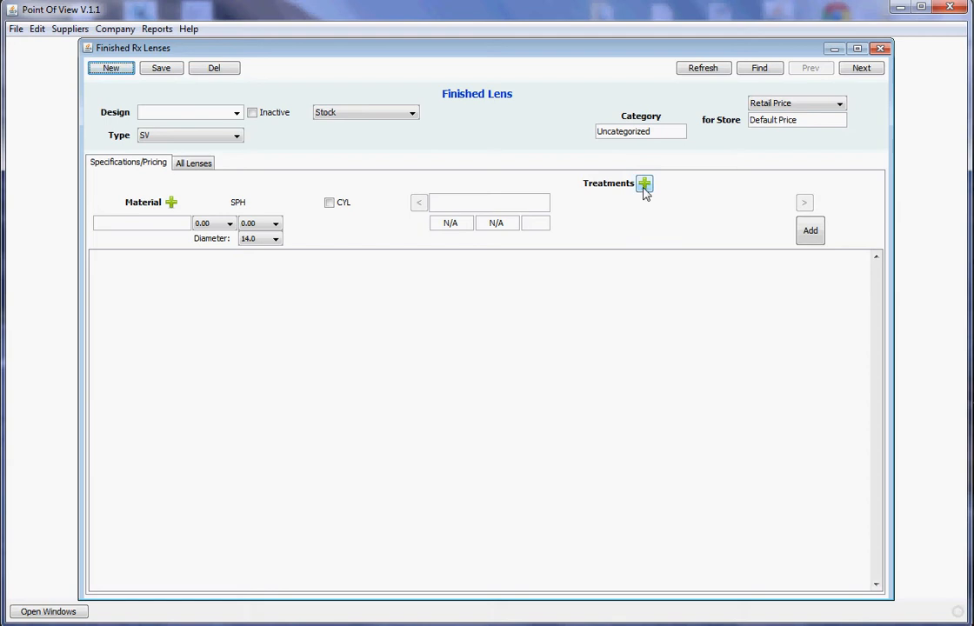
{"action": "left_click", "coordinate": [172, 206]}
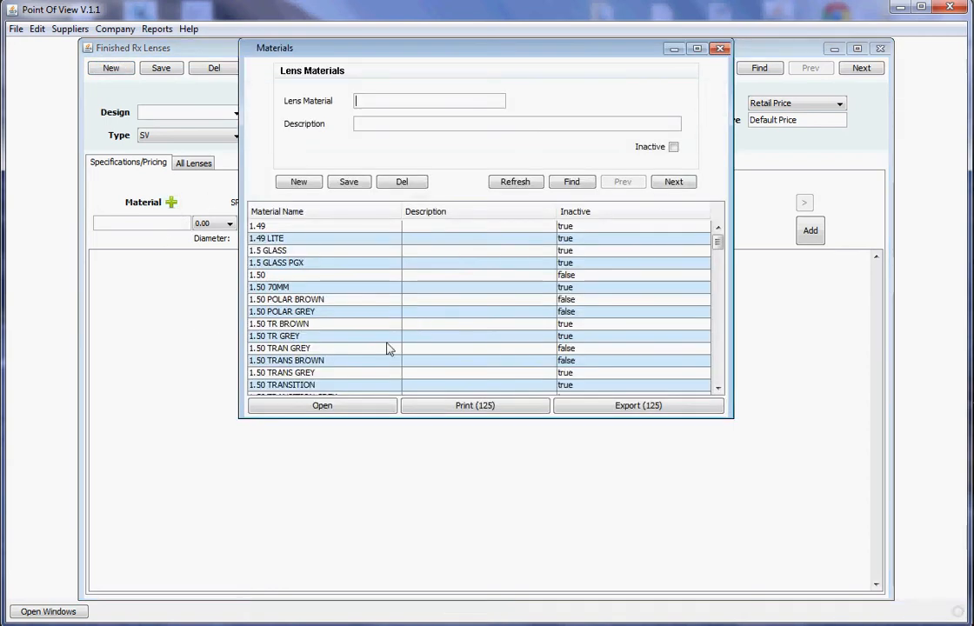
{"action": "scroll", "coordinate": [388, 349], "scroll_direction": "down", "scroll_amount": 8}
{"action": "scroll", "coordinate": [389, 349], "scroll_direction": "down", "scroll_amount": 13}
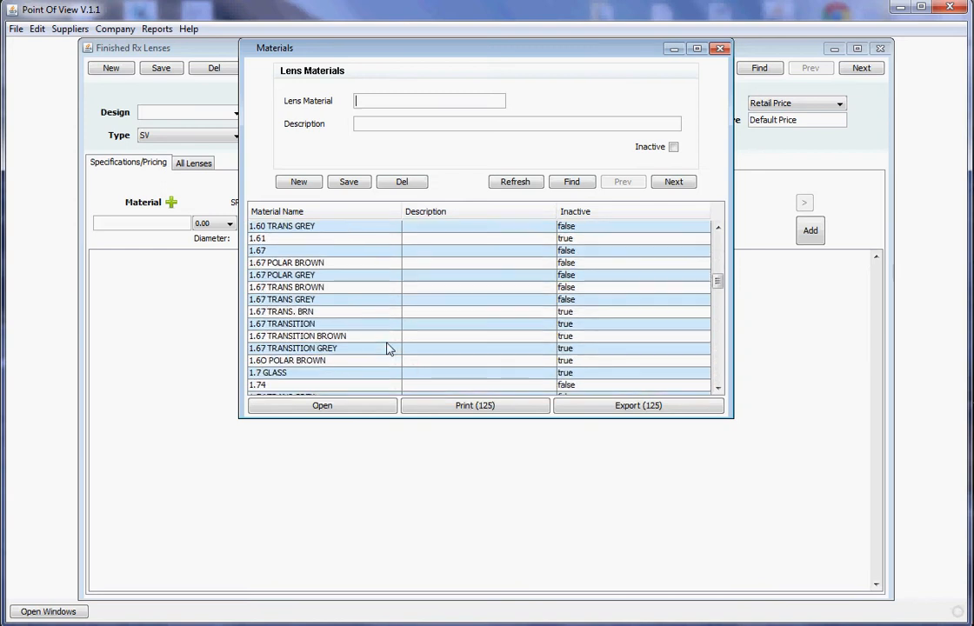
{"action": "scroll", "coordinate": [388, 348], "scroll_direction": "down", "scroll_amount": 13}
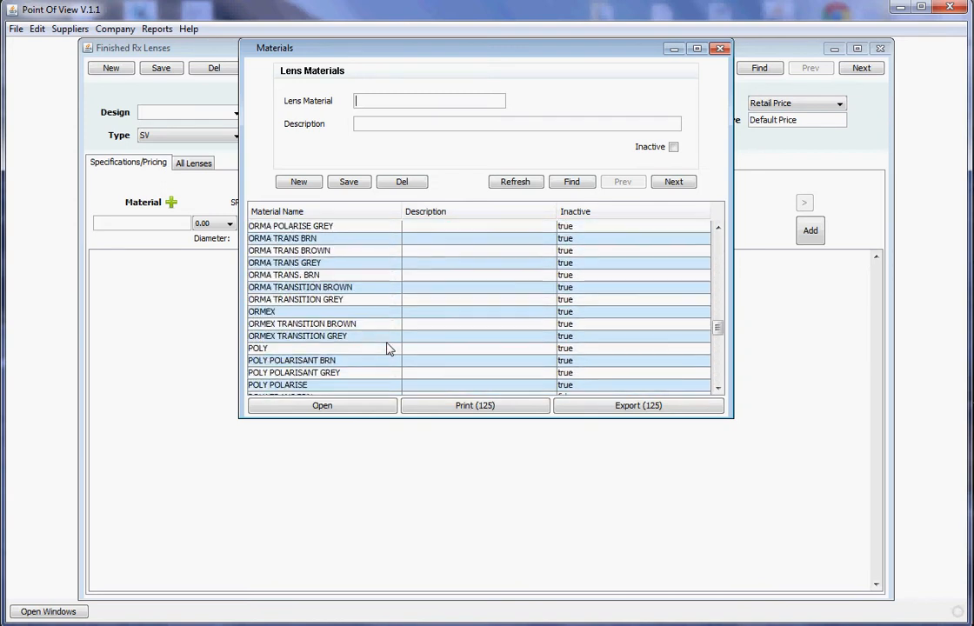
{"action": "scroll", "coordinate": [382, 356], "scroll_direction": "up", "scroll_amount": 20}
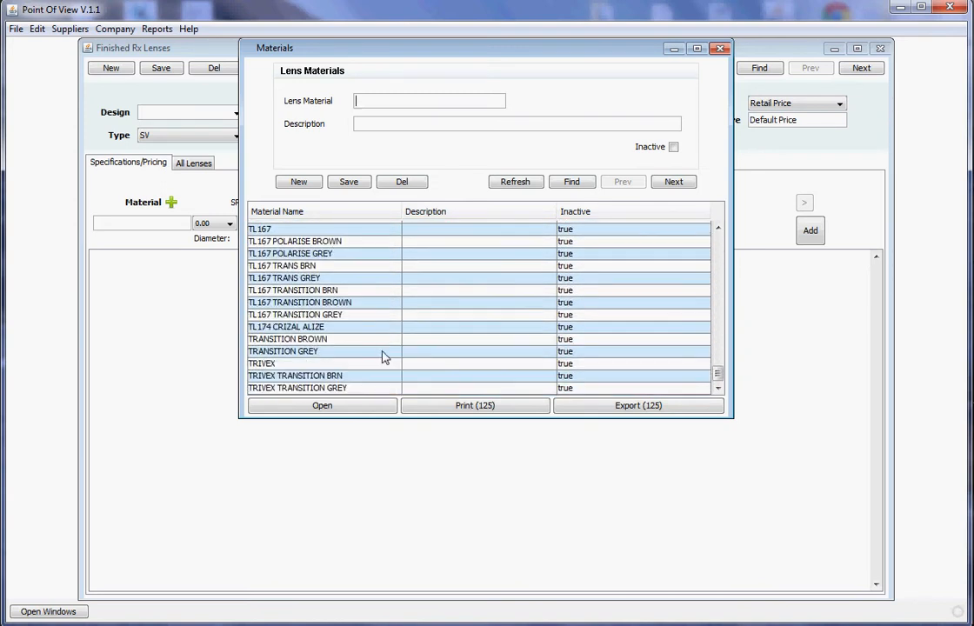
{"action": "scroll", "coordinate": [376, 365], "scroll_direction": "up", "scroll_amount": 6}
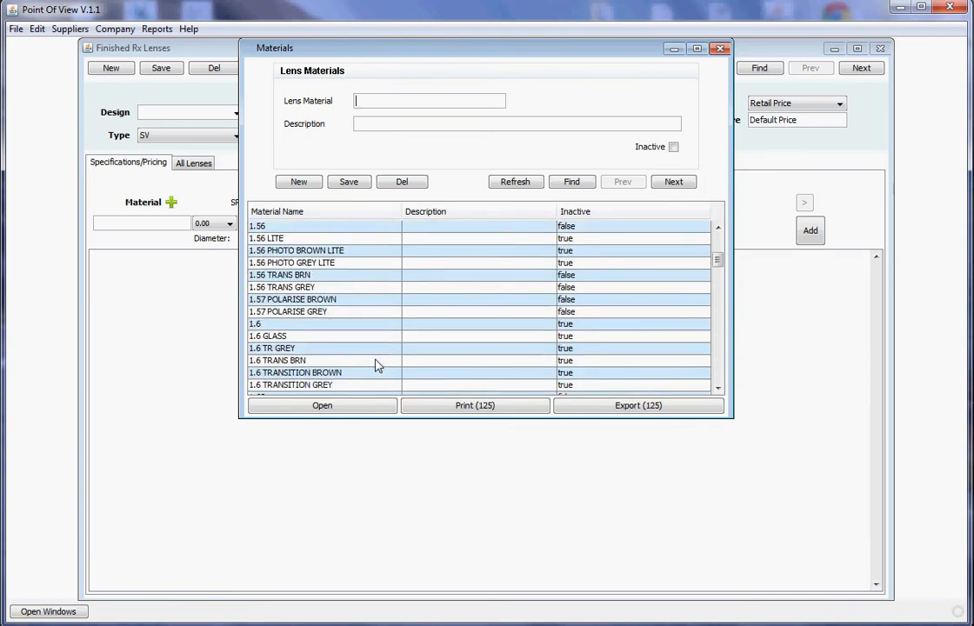
{"action": "scroll", "coordinate": [348, 361], "scroll_direction": "down", "scroll_amount": 2}
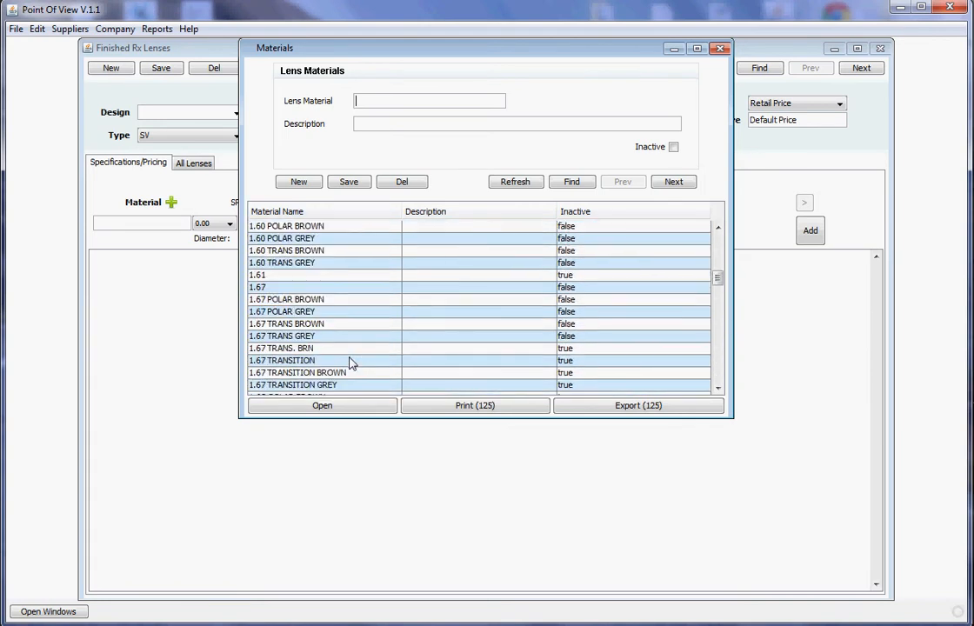
{"action": "scroll", "coordinate": [348, 360], "scroll_direction": "up", "scroll_amount": 2}
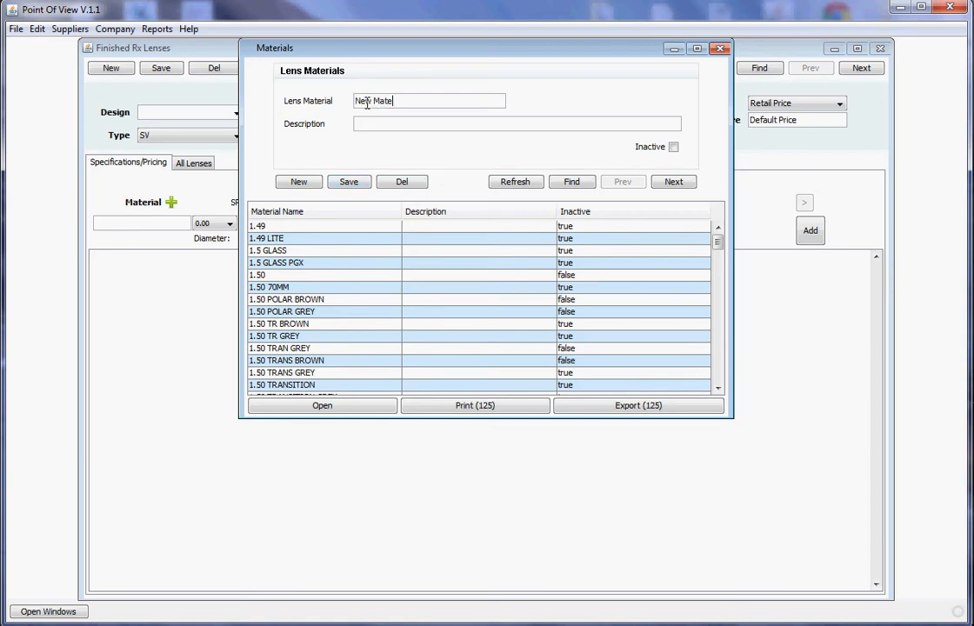
{"action": "left_click", "coordinate": [359, 183]}
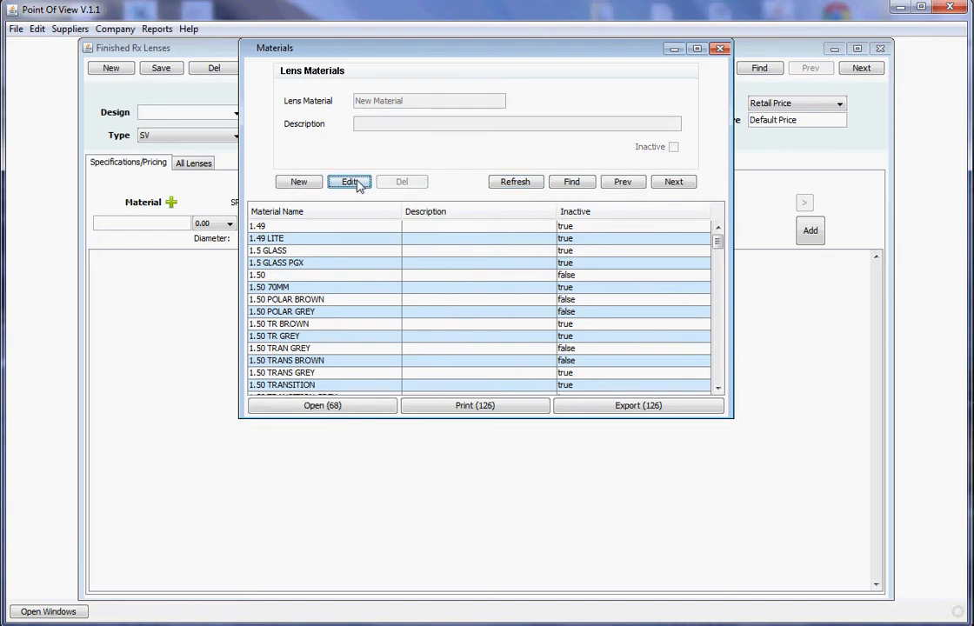
{"action": "left_click", "coordinate": [304, 186]}
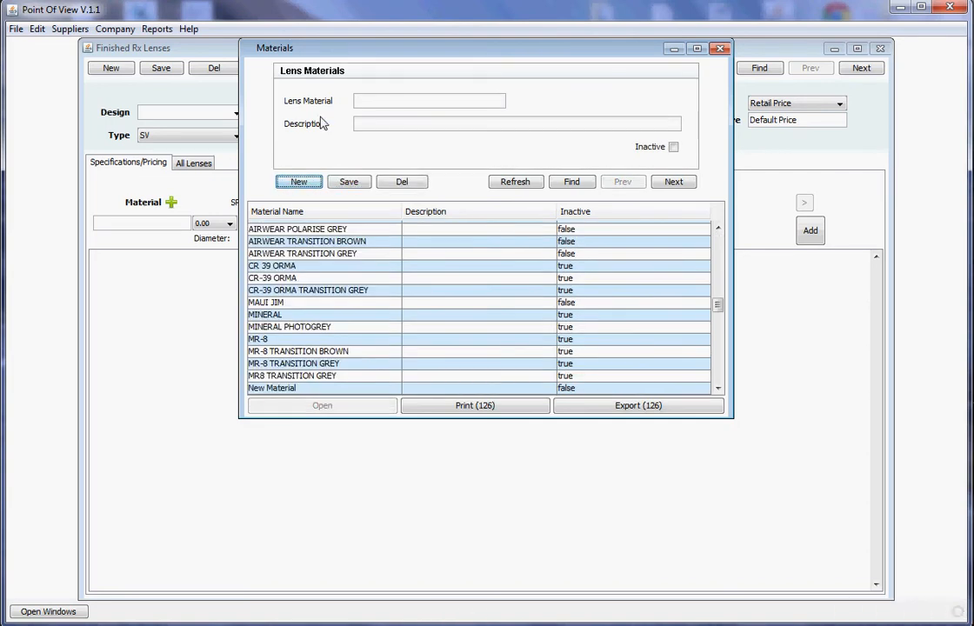
{"action": "left_click", "coordinate": [720, 48]}
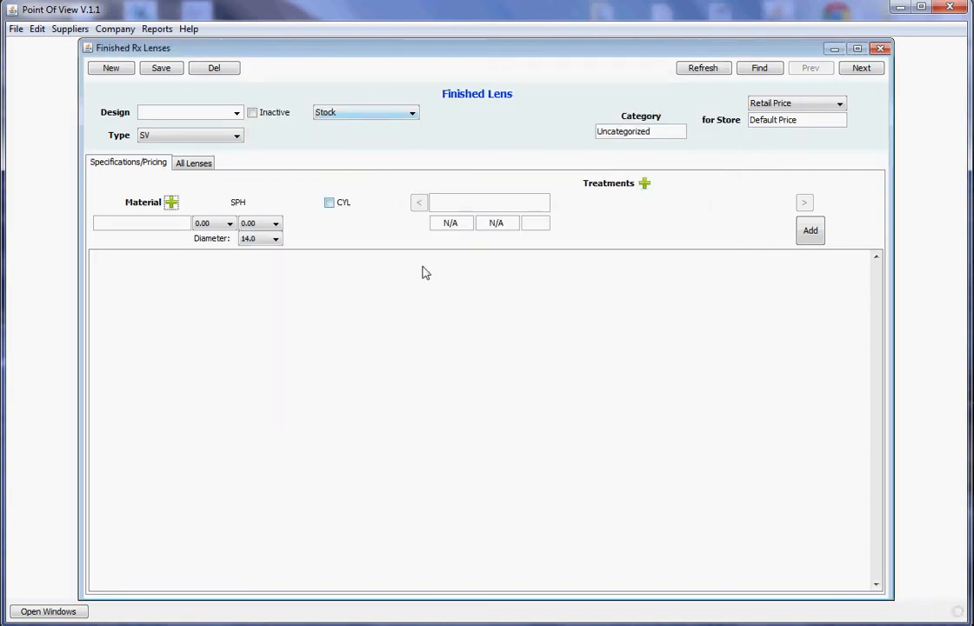
- Add a lens treatment named "New Treatment", save it and close the treatments list
{"action": "left_click", "coordinate": [644, 185]}
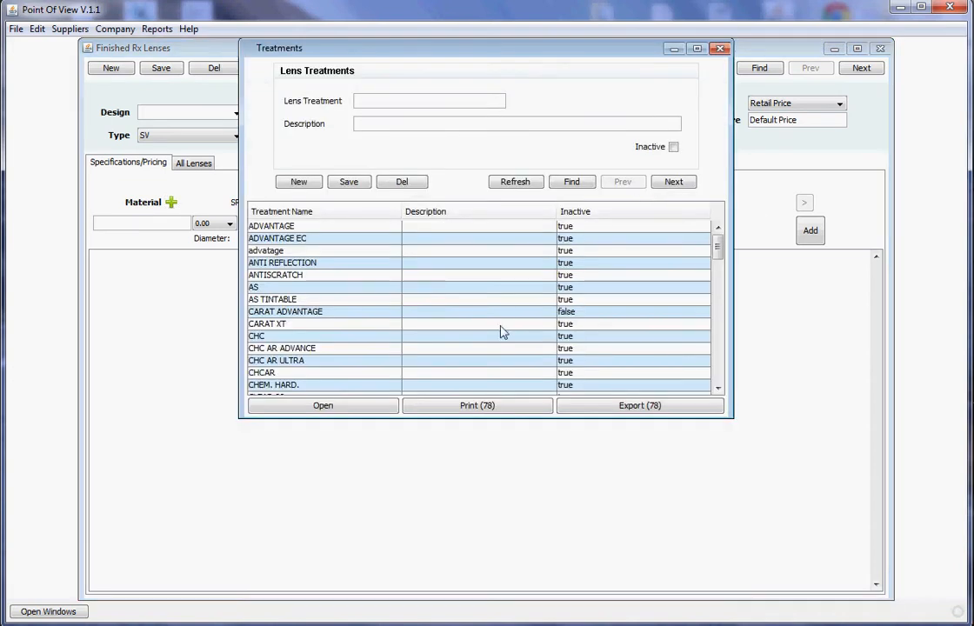
{"action": "scroll", "coordinate": [344, 314], "scroll_direction": "down", "scroll_amount": 2}
{"action": "scroll", "coordinate": [343, 315], "scroll_direction": "down", "scroll_amount": 15}
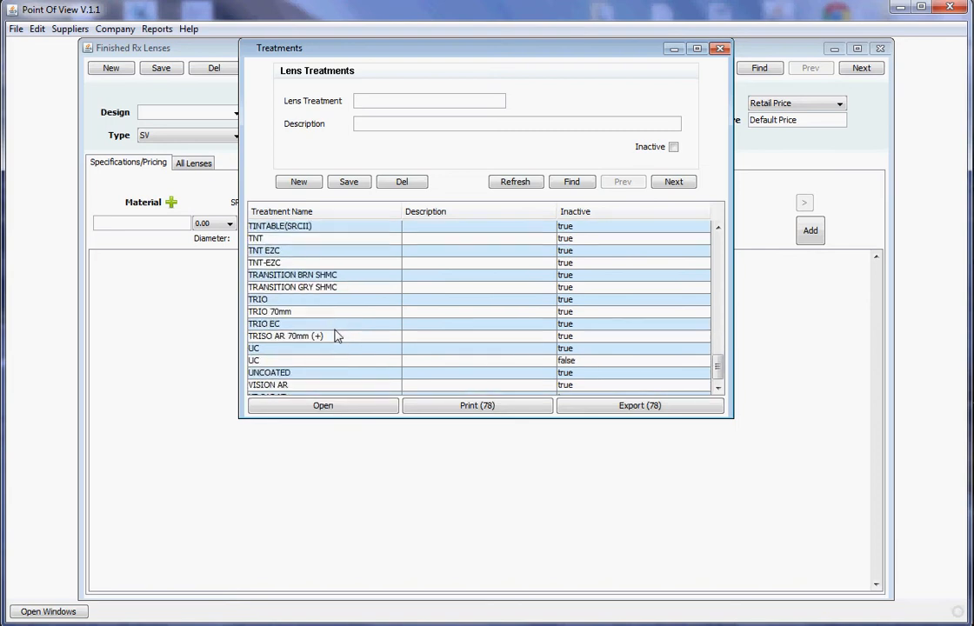
{"action": "scroll", "coordinate": [337, 335], "scroll_direction": "up", "scroll_amount": 20}
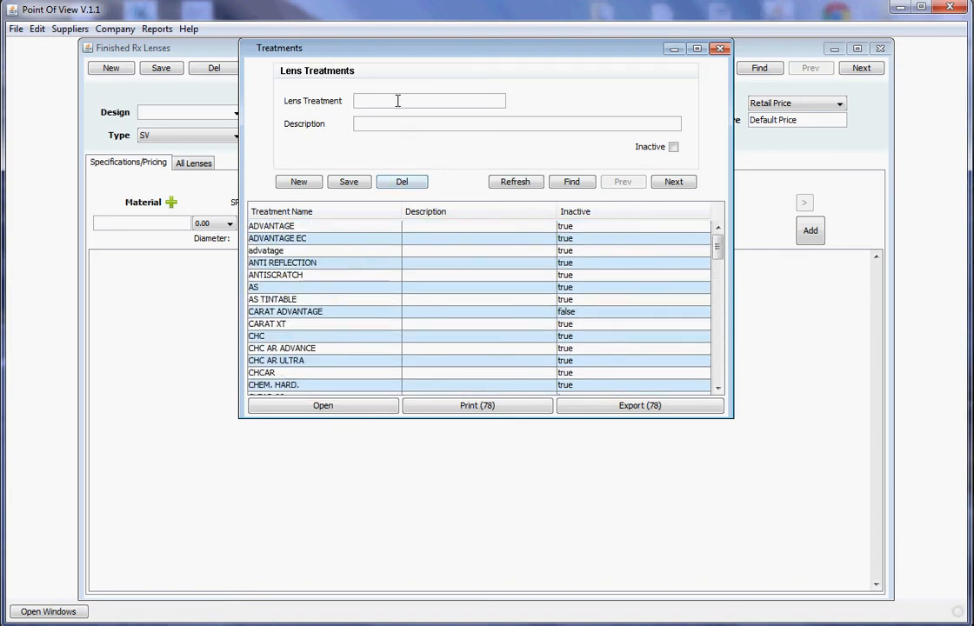
{"action": "type", "text": "New Treatment"}
{"action": "left_click", "coordinate": [348, 182]}
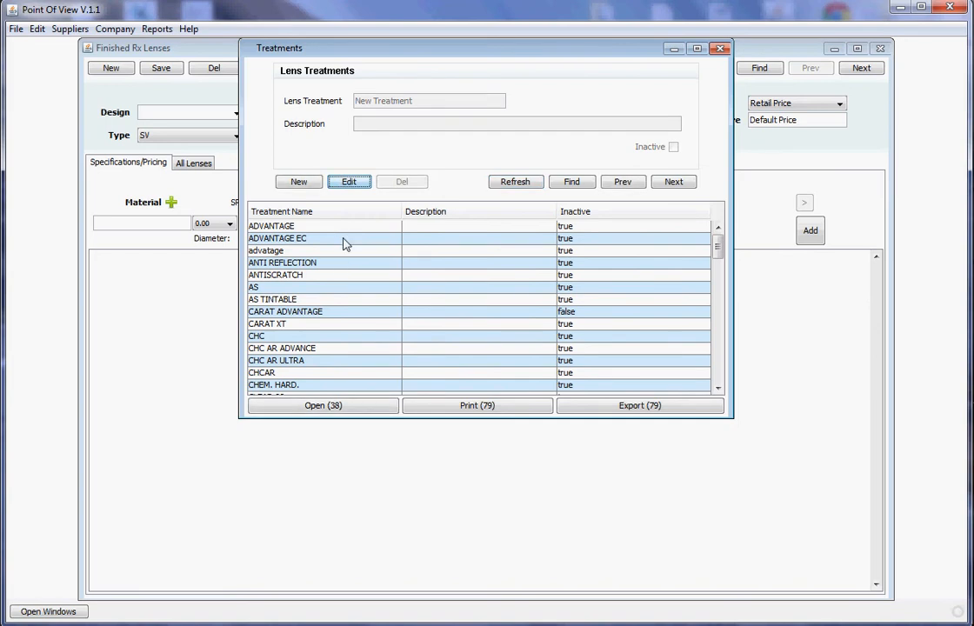
{"action": "left_click", "coordinate": [300, 182]}
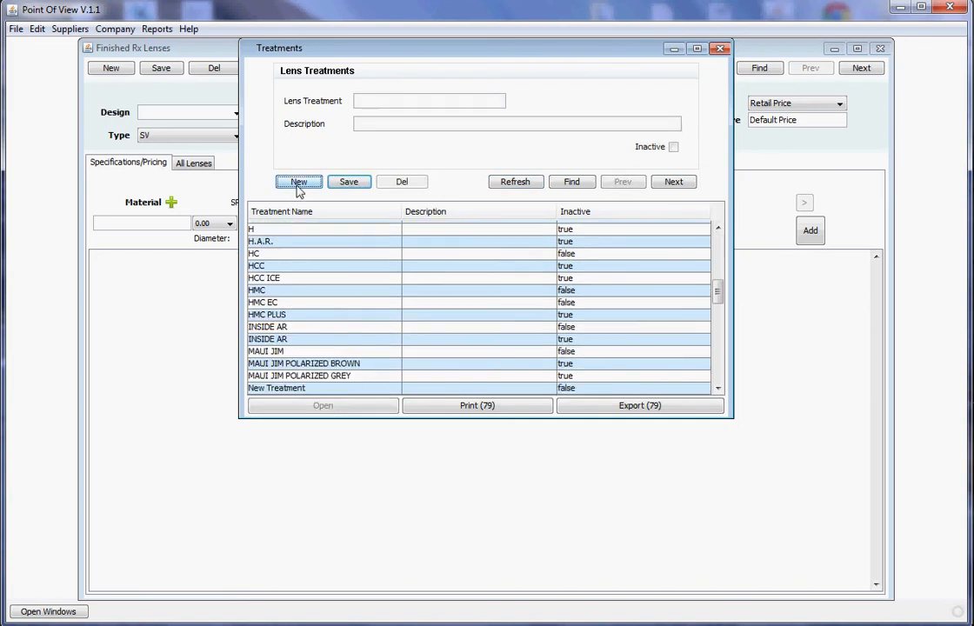
{"action": "left_click", "coordinate": [719, 50]}
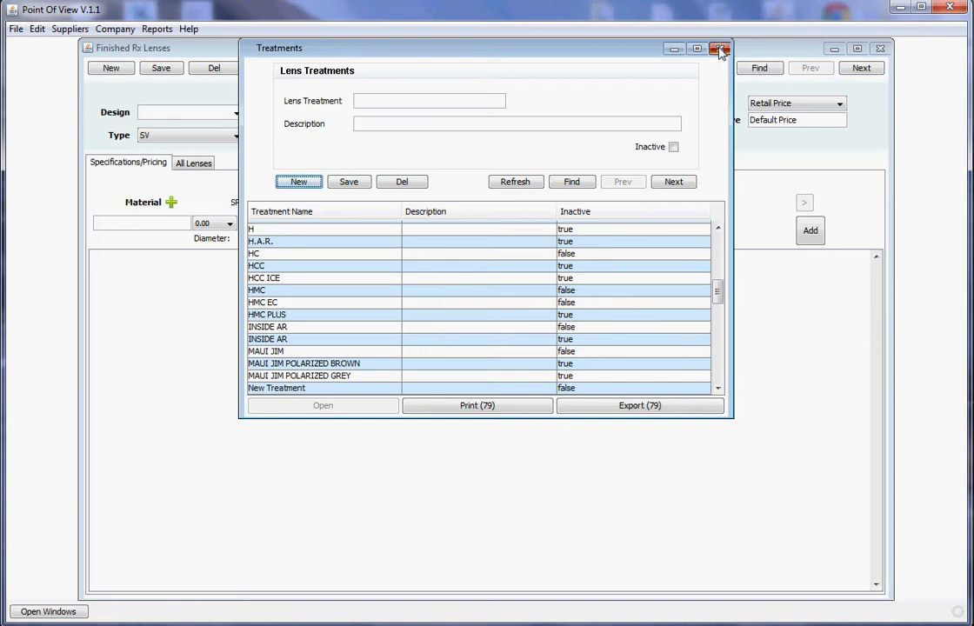
- Check the choices offered for the lens material and the treatment without selecting any
{"action": "left_click", "coordinate": [122, 223]}
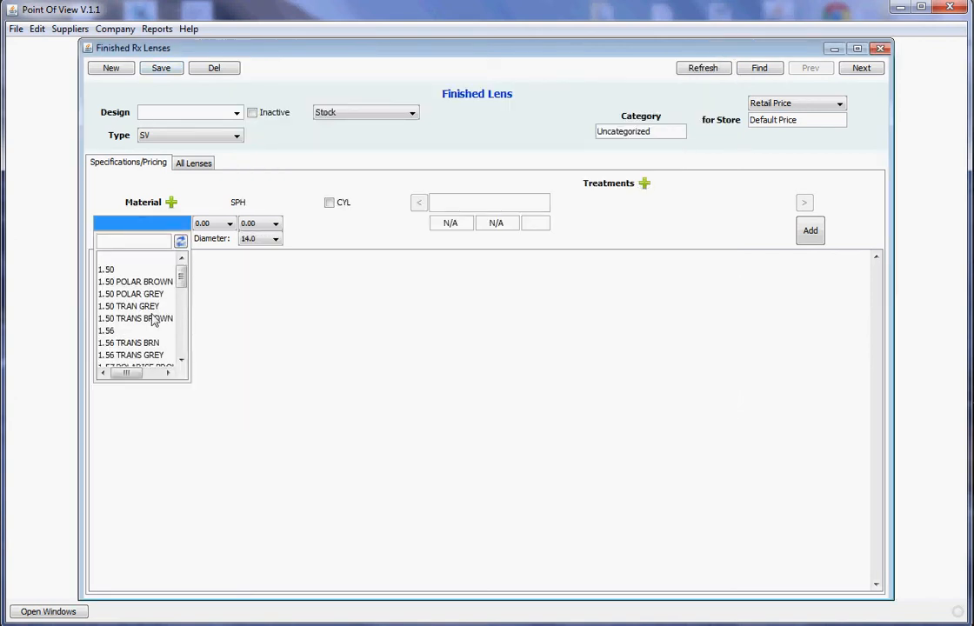
{"action": "mouse_move", "coordinate": [180, 283]}
{"action": "left_mouse_down"}
{"action": "mouse_move", "coordinate": [182, 370]}
{"action": "mouse_move", "coordinate": [183, 274]}
{"action": "left_mouse_up"}
{"action": "left_click", "coordinate": [508, 202]}
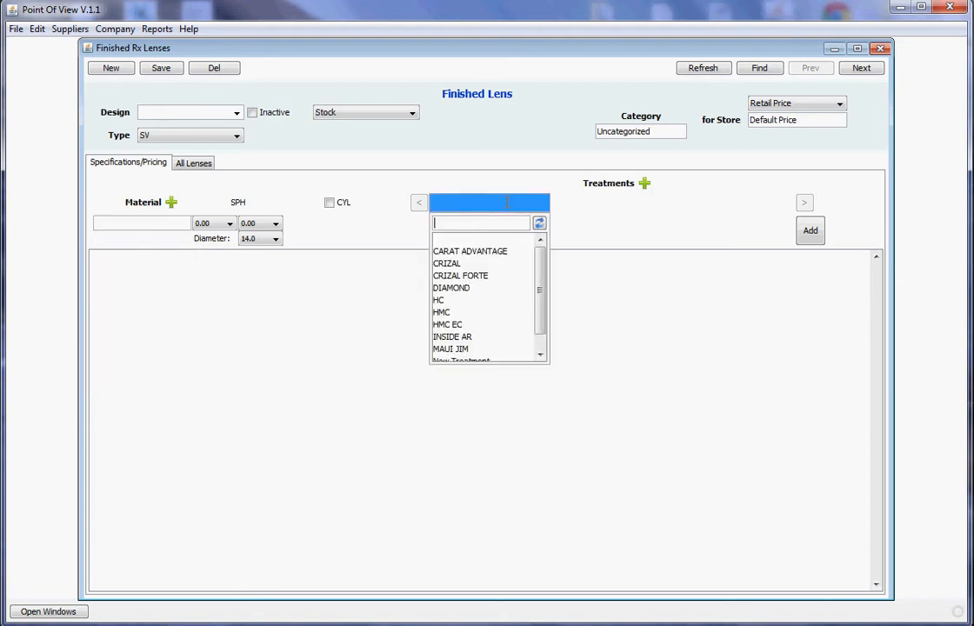
{"action": "mouse_move", "coordinate": [538, 274]}
{"action": "left_mouse_down"}
{"action": "mouse_move", "coordinate": [536, 301]}
{"action": "mouse_move", "coordinate": [533, 239]}
{"action": "mouse_move", "coordinate": [531, 317]}
{"action": "mouse_move", "coordinate": [535, 262]}
{"action": "left_mouse_up"}
{"action": "left_click", "coordinate": [541, 225]}
{"action": "mouse_move", "coordinate": [541, 263]}
{"action": "left_mouse_down"}
{"action": "mouse_move", "coordinate": [544, 300]}
{"action": "mouse_move", "coordinate": [541, 256]}
{"action": "mouse_move", "coordinate": [540, 283]}
{"action": "mouse_move", "coordinate": [539, 266]}
{"action": "left_mouse_up"}
{"action": "left_click", "coordinate": [393, 196]}
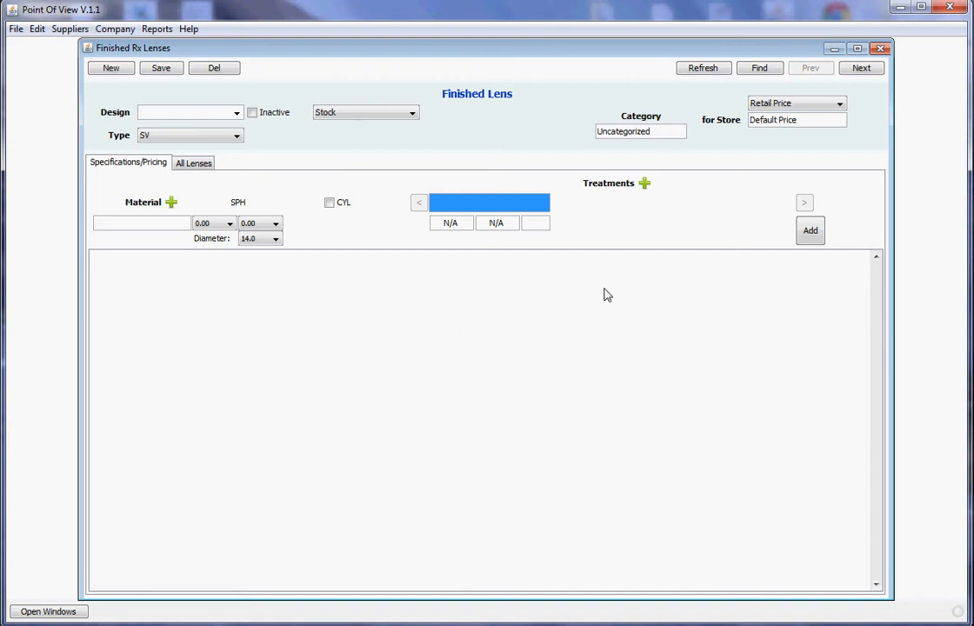
- Examine the list of all existing lens designs, including their surfaced and inactive status
{"action": "left_click", "coordinate": [209, 167]}
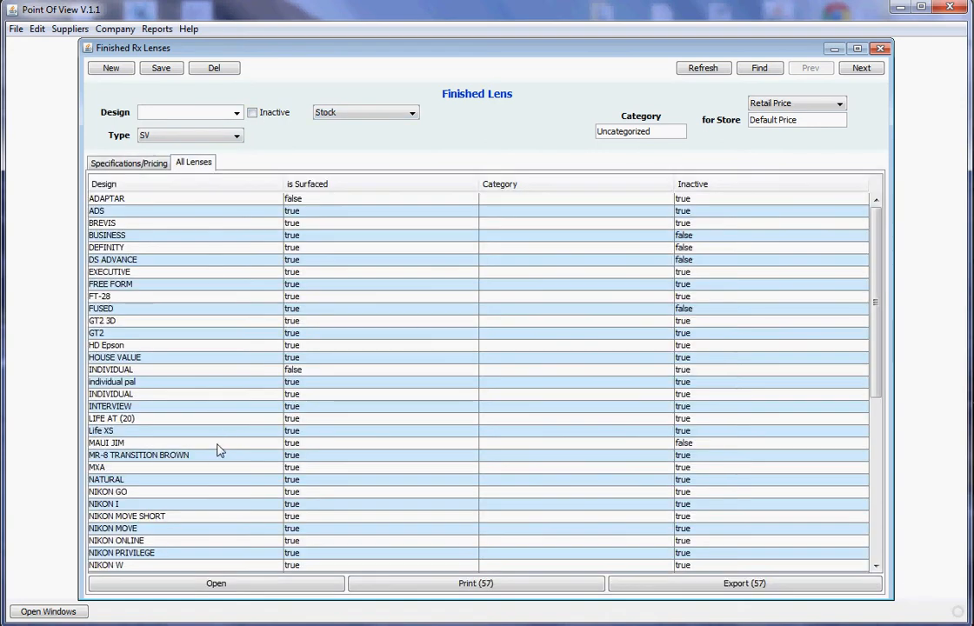
{"action": "scroll", "coordinate": [169, 283], "scroll_direction": "down", "scroll_amount": 8}
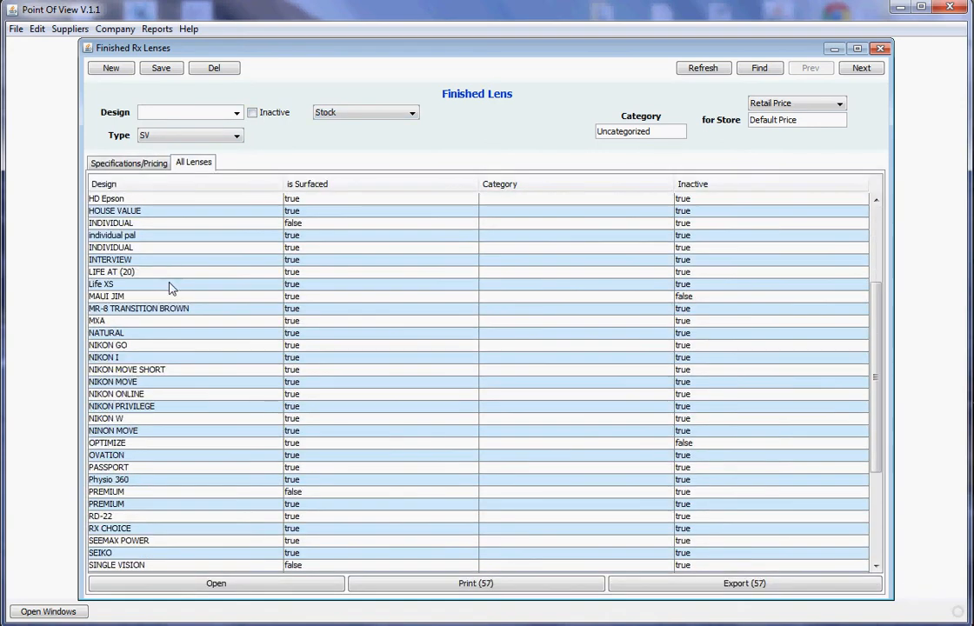
{"action": "scroll", "coordinate": [167, 435], "scroll_direction": "up", "scroll_amount": 9}
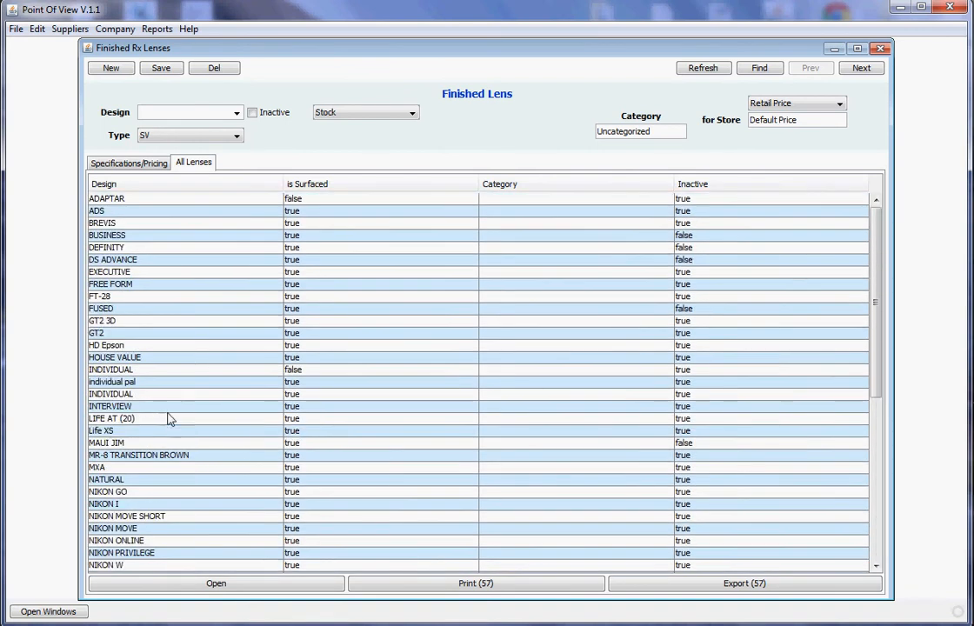
- Start a new finished lens with the design name "New Lens Design" and set its type to Progressive
{"action": "left_click", "coordinate": [157, 164]}
{"action": "left_click", "coordinate": [120, 71]}
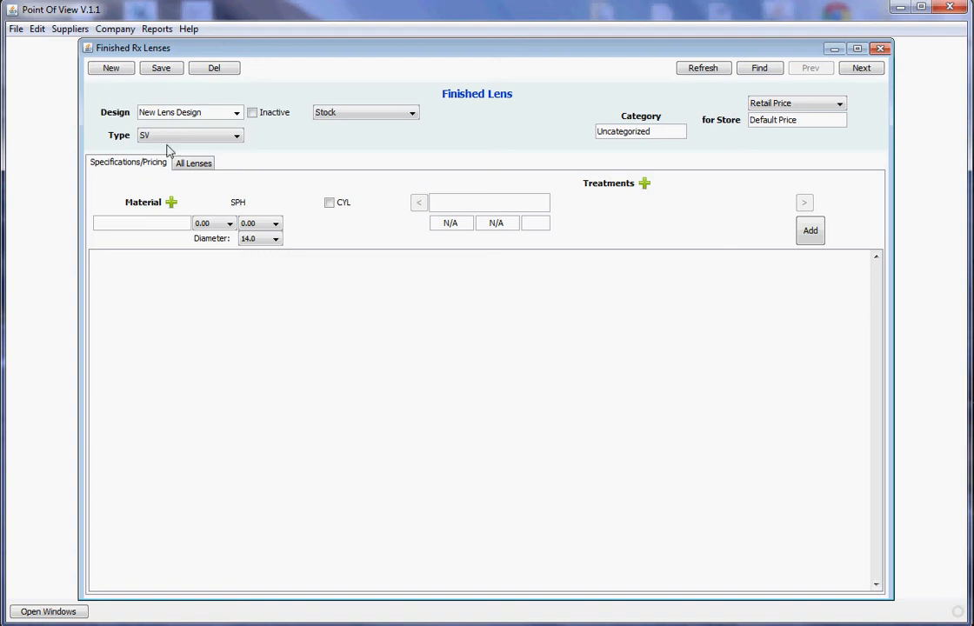
{"action": "left_click", "coordinate": [176, 136]}
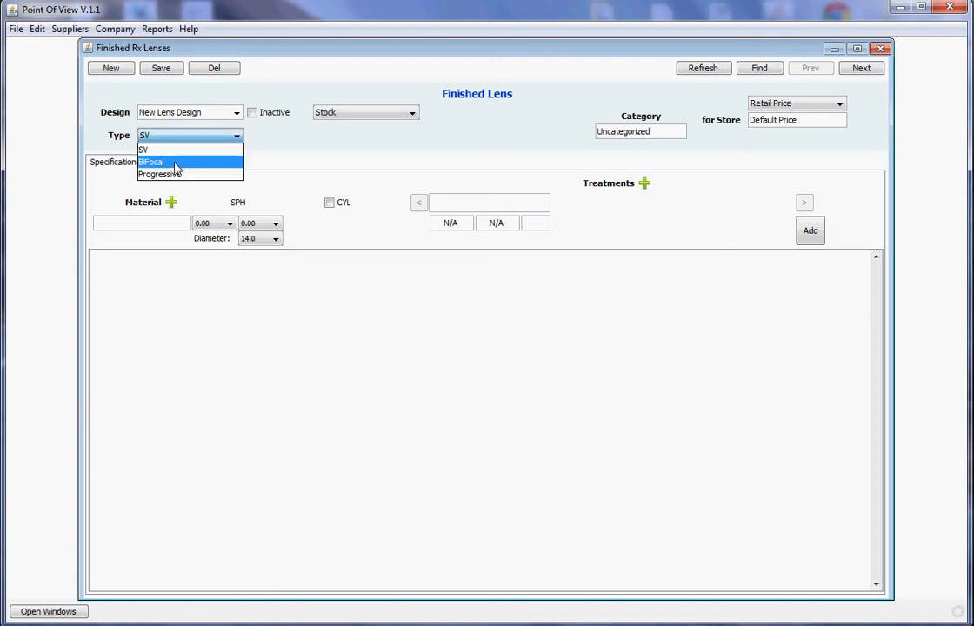
{"action": "left_click", "coordinate": [177, 162]}
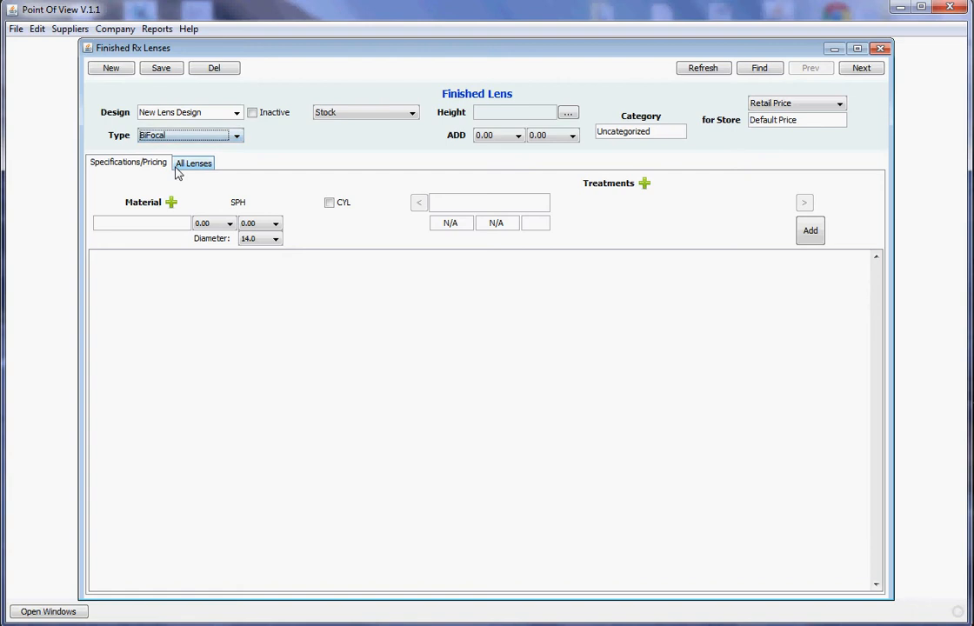
{"action": "left_click", "coordinate": [233, 138]}
{"action": "left_click", "coordinate": [226, 173]}
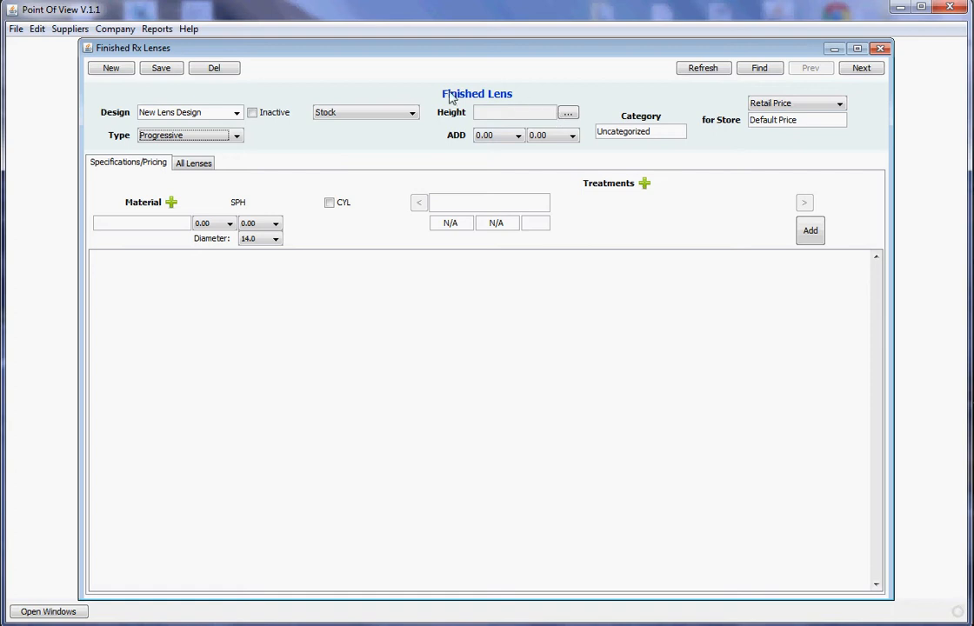
- Compare the Stock and Surfaced options for the new lens design, leaving it set to Surfaced
{"action": "left_click", "coordinate": [386, 120]}
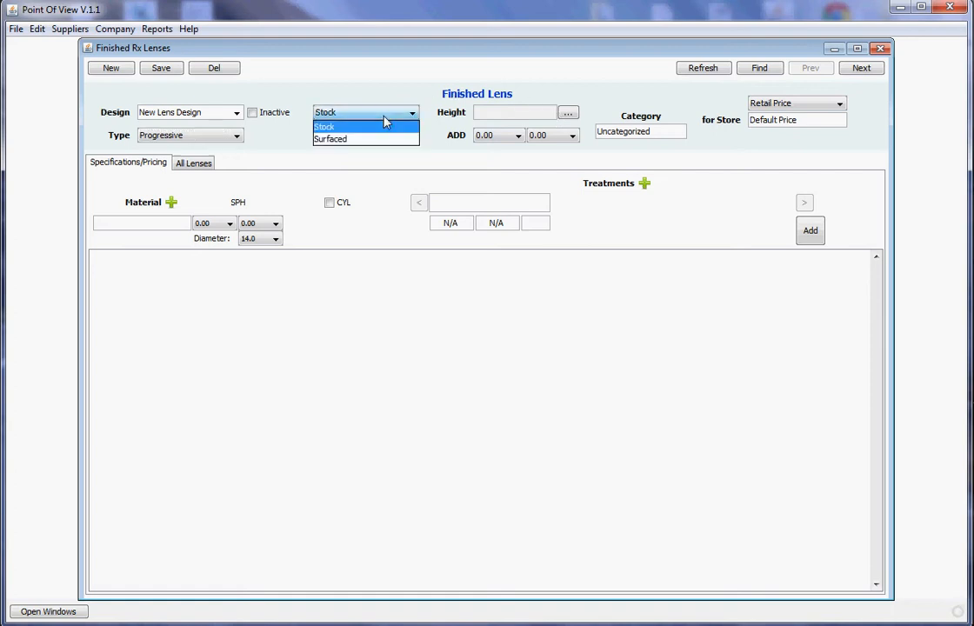
{"action": "left_click", "coordinate": [385, 140]}
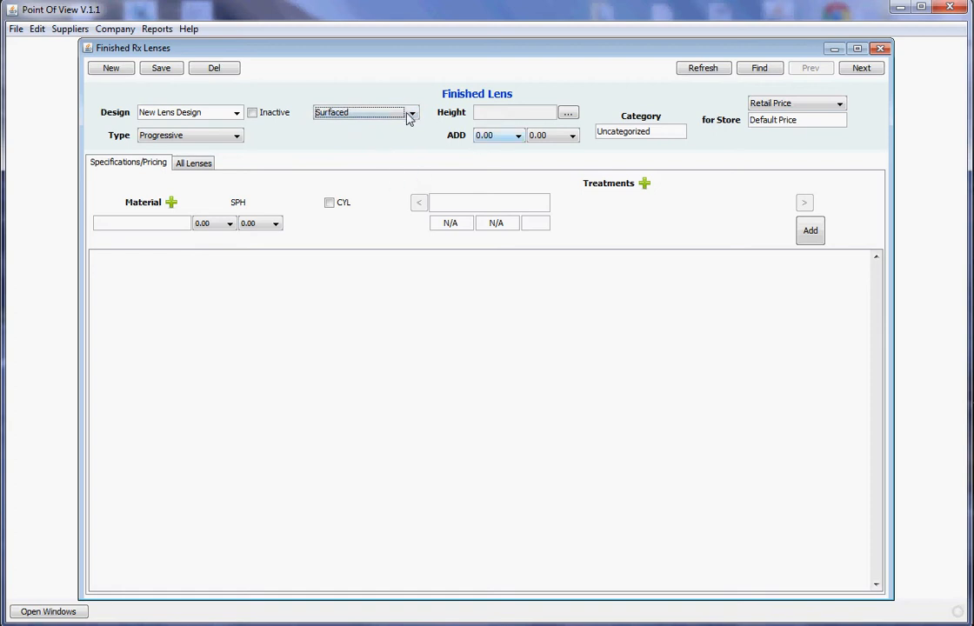
{"action": "left_click", "coordinate": [404, 118]}
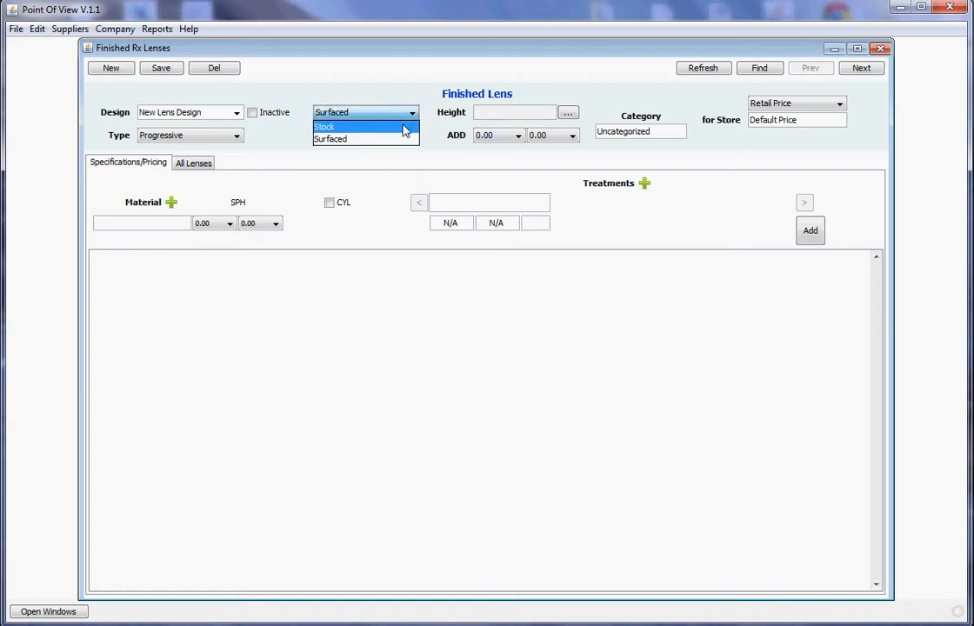
{"action": "left_click", "coordinate": [404, 128]}
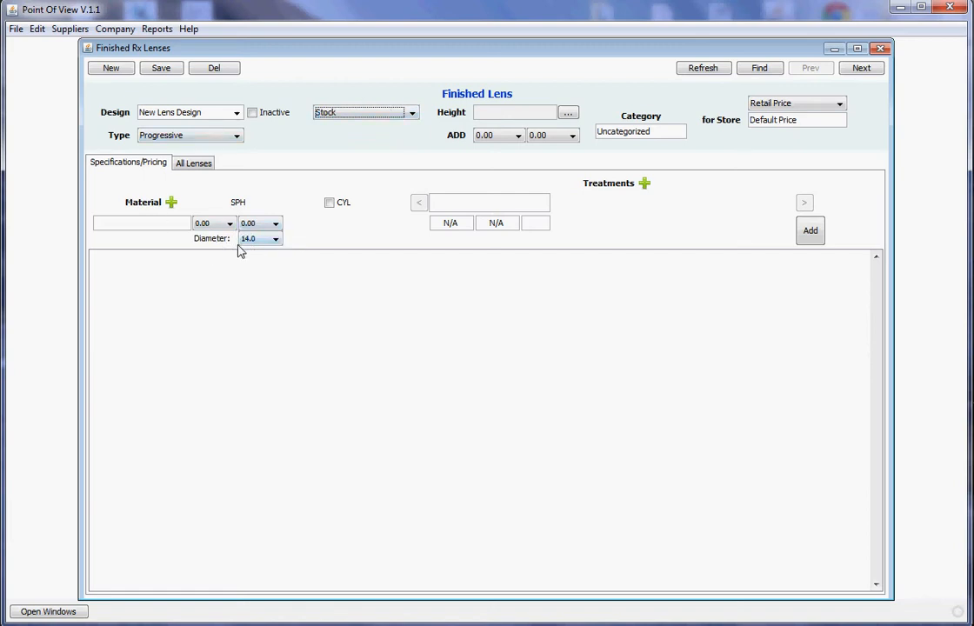
{"action": "left_click", "coordinate": [324, 113]}
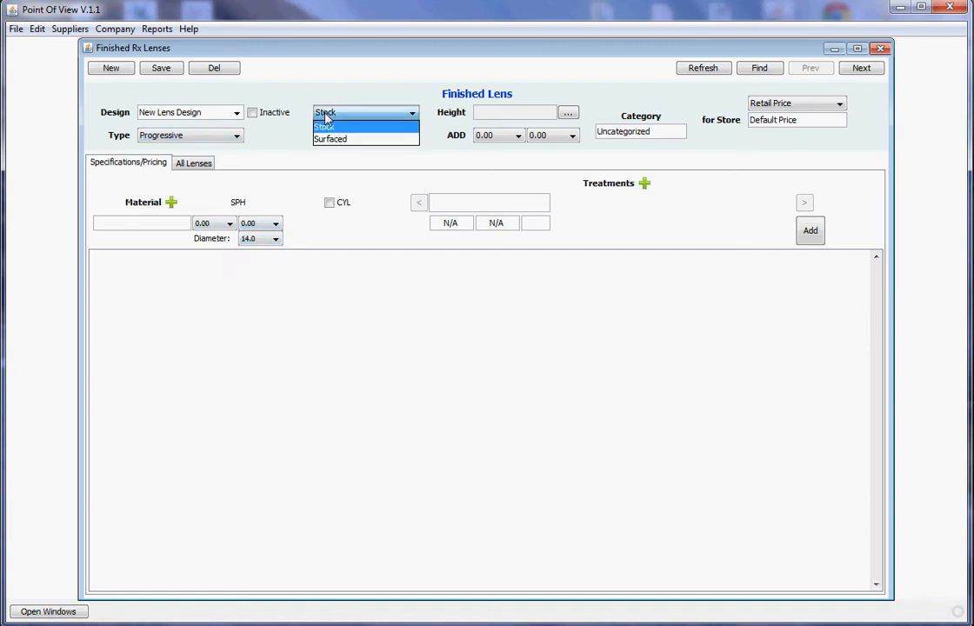
{"action": "left_click", "coordinate": [321, 140]}
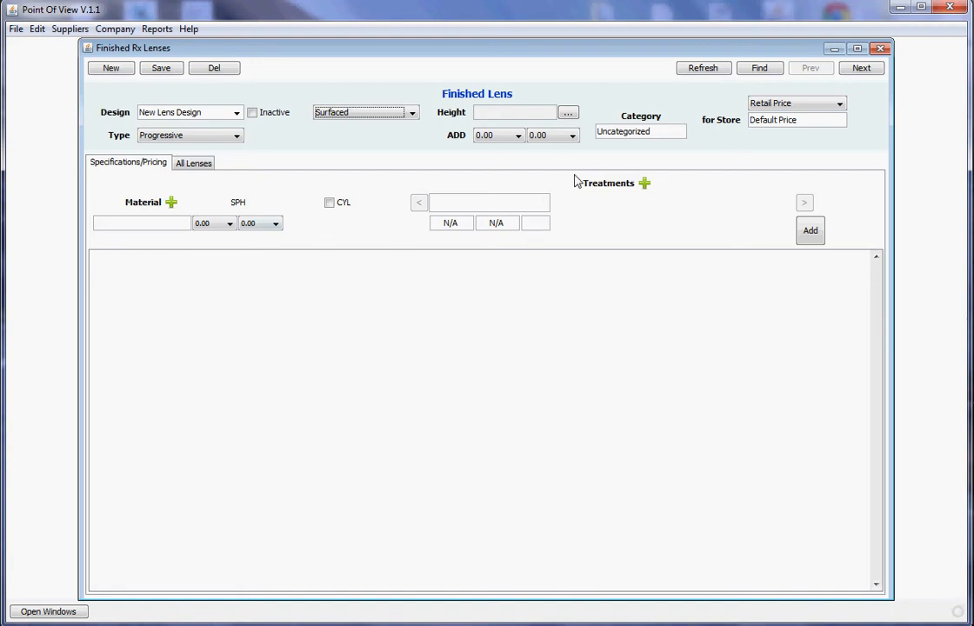
- Add a height range from 14.0 to 23.0 to the new lens design's height options
{"action": "left_click", "coordinate": [567, 116]}
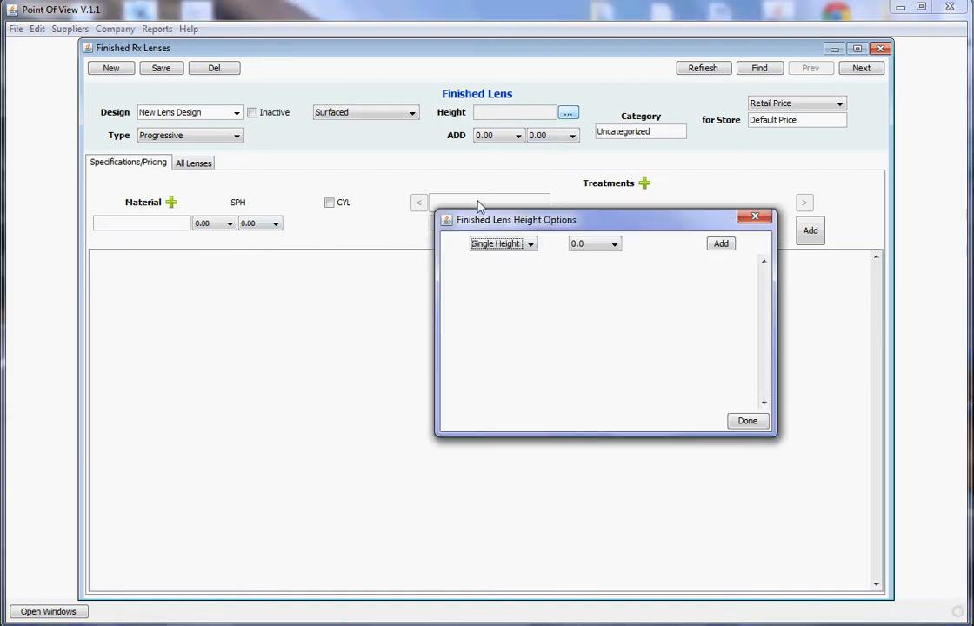
{"action": "left_click", "coordinate": [512, 246]}
{"action": "left_click", "coordinate": [501, 270]}
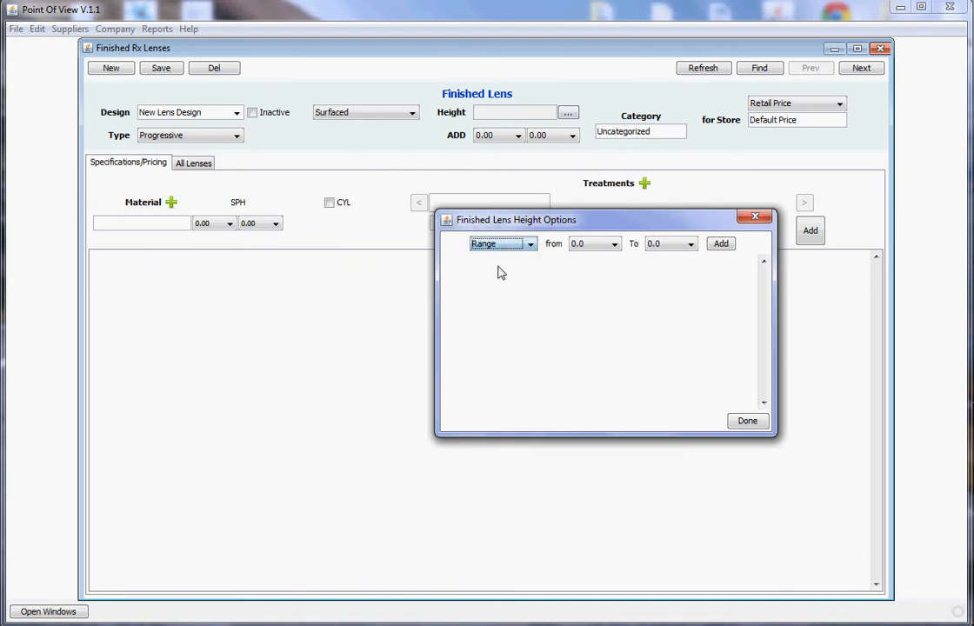
{"action": "left_click", "coordinate": [608, 247]}
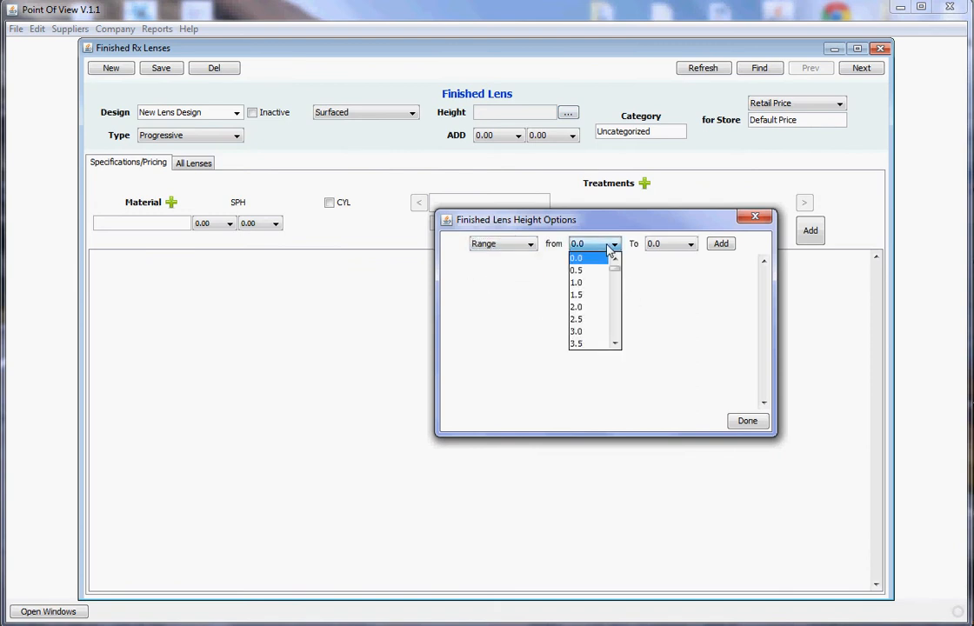
{"action": "scroll", "coordinate": [598, 332], "scroll_direction": "down", "scroll_amount": 7}
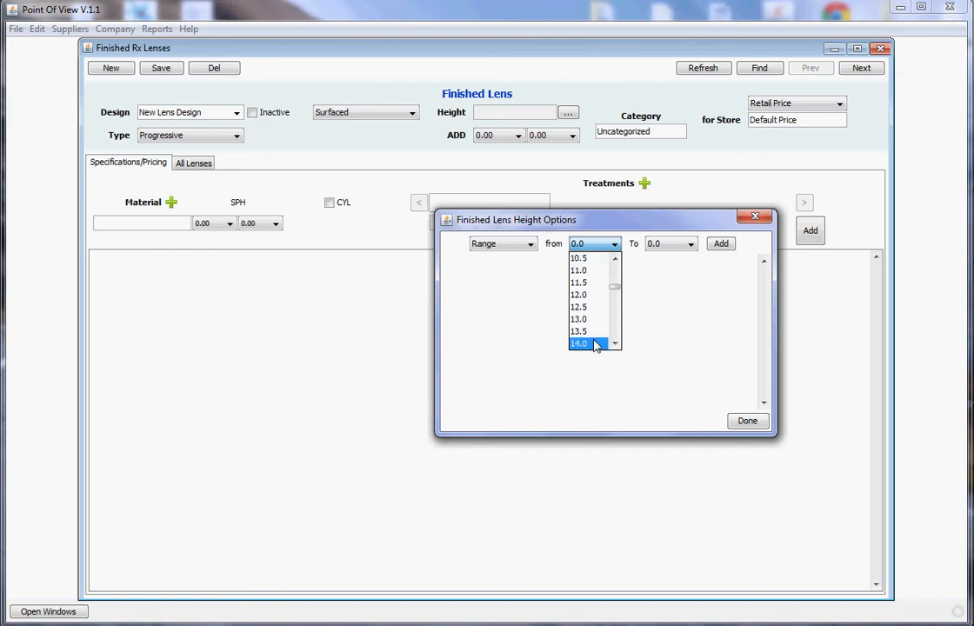
{"action": "left_click", "coordinate": [596, 342]}
{"action": "left_click", "coordinate": [648, 249]}
{"action": "scroll", "coordinate": [665, 346], "scroll_direction": "down", "scroll_amount": 5}
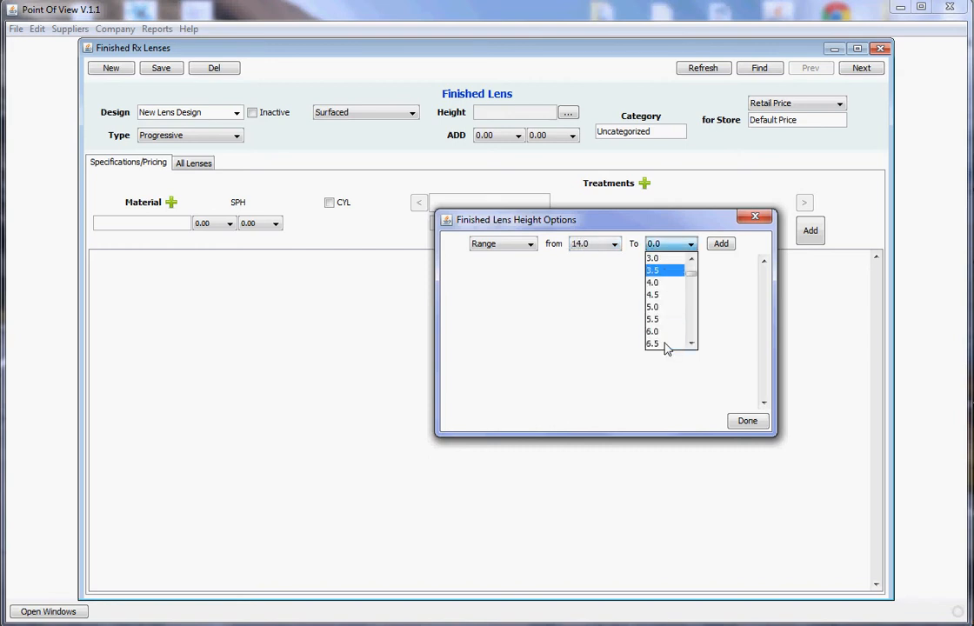
{"action": "scroll", "coordinate": [665, 346], "scroll_direction": "down", "scroll_amount": 8}
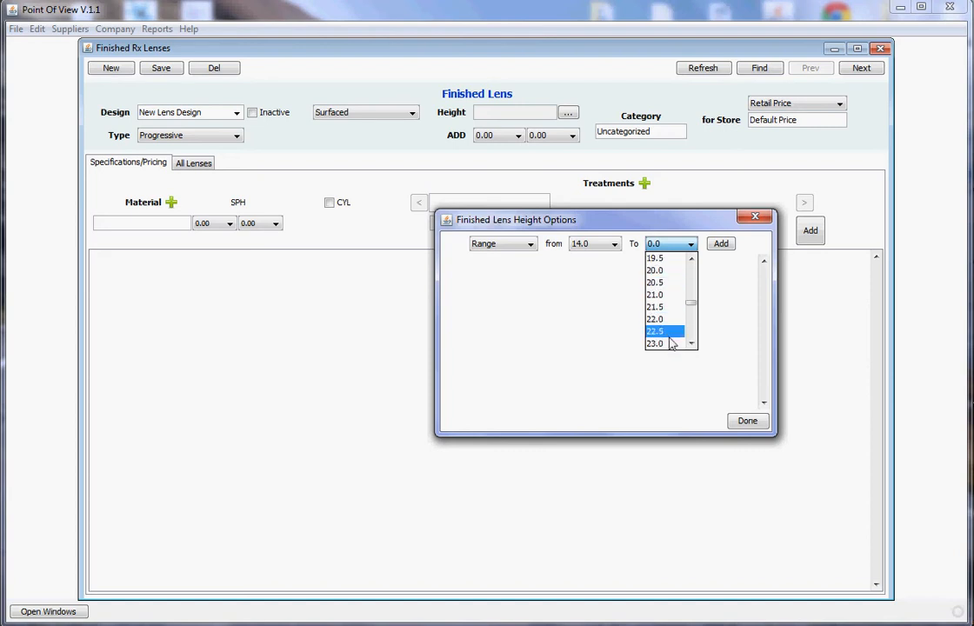
{"action": "left_click", "coordinate": [670, 344]}
{"action": "left_click", "coordinate": [721, 244]}
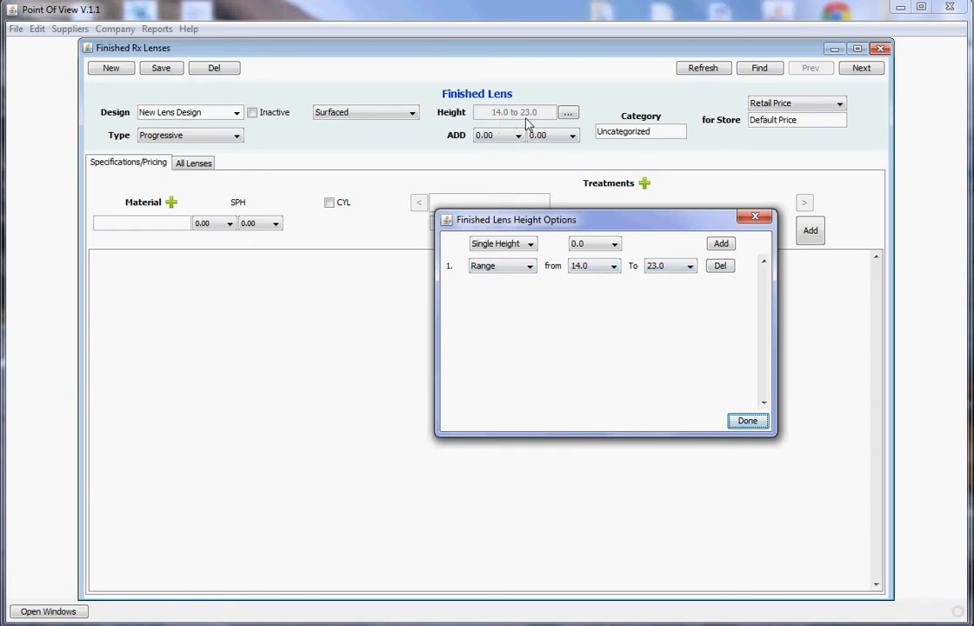
- Delete the height range and add a single height of 14.0 instead
{"action": "left_click", "coordinate": [720, 265]}
{"action": "left_click", "coordinate": [585, 246]}
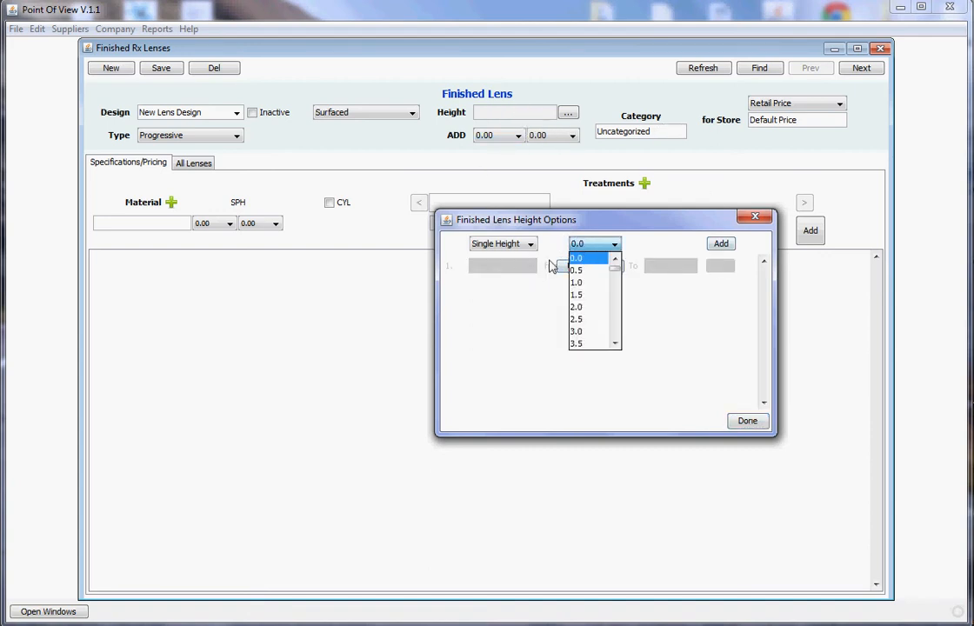
{"action": "scroll", "coordinate": [598, 326], "scroll_direction": "down", "scroll_amount": 12}
{"action": "scroll", "coordinate": [597, 325], "scroll_direction": "up", "scroll_amount": 5}
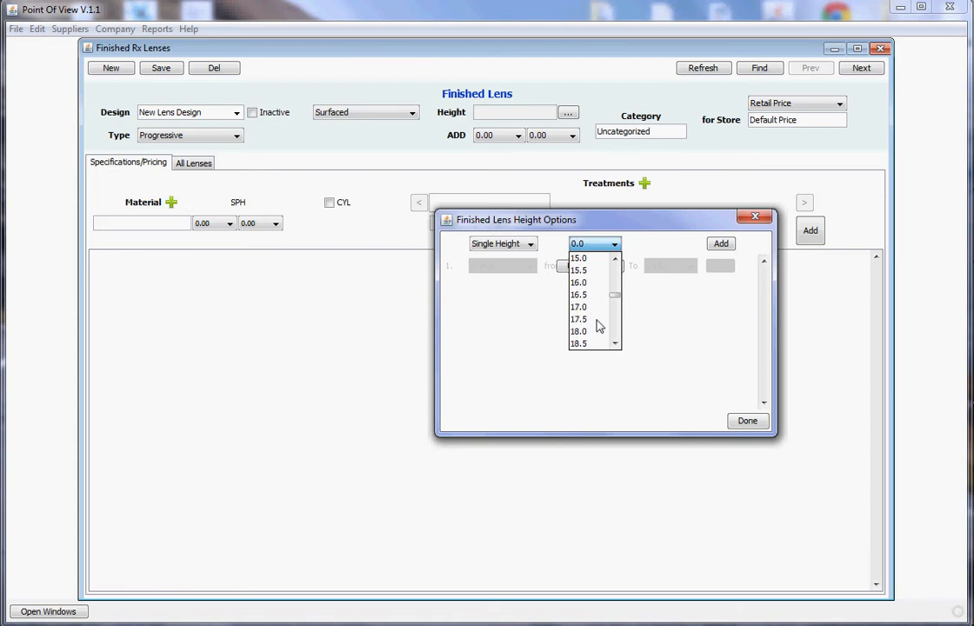
{"action": "scroll", "coordinate": [597, 323], "scroll_direction": "down", "scroll_amount": 1}
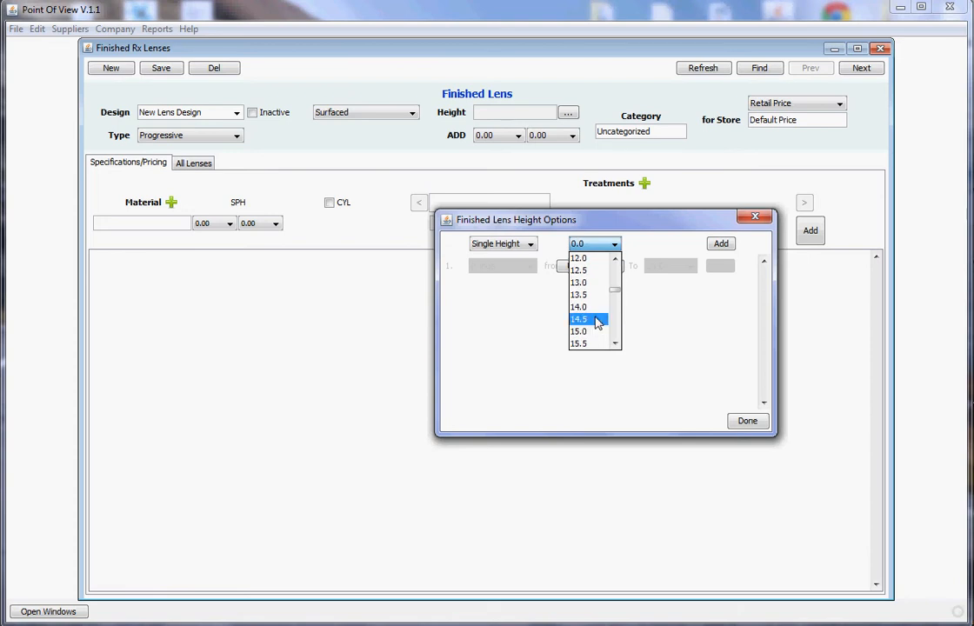
{"action": "left_click", "coordinate": [594, 311]}
{"action": "left_click", "coordinate": [718, 246]}
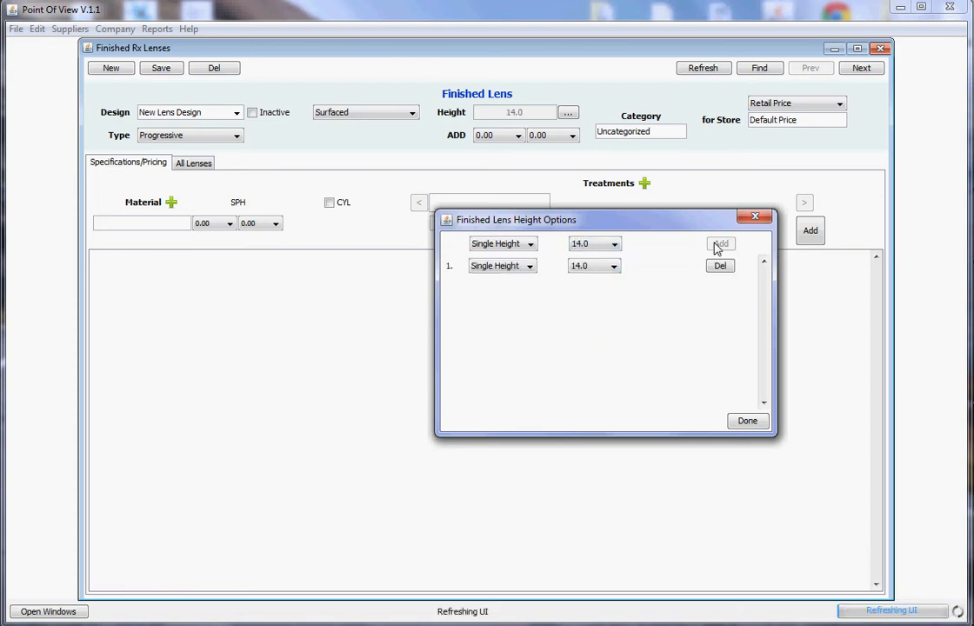
- Add a second single height of 15.0 and finish the lens height options
{"action": "left_click", "coordinate": [580, 242]}
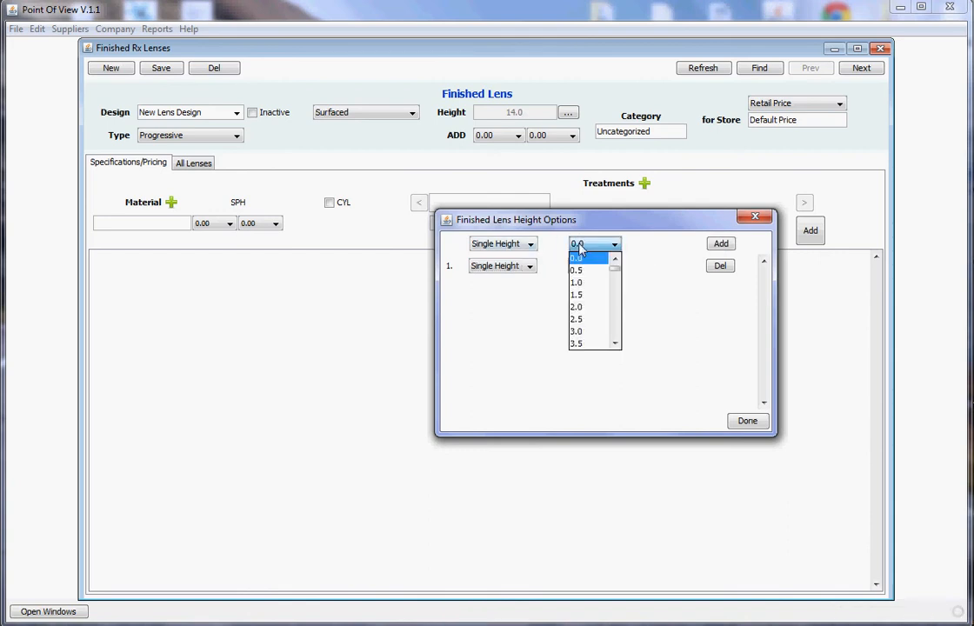
{"action": "scroll", "coordinate": [609, 326], "scroll_direction": "down", "scroll_amount": 12}
{"action": "scroll", "coordinate": [608, 328], "scroll_direction": "down", "scroll_amount": 7}
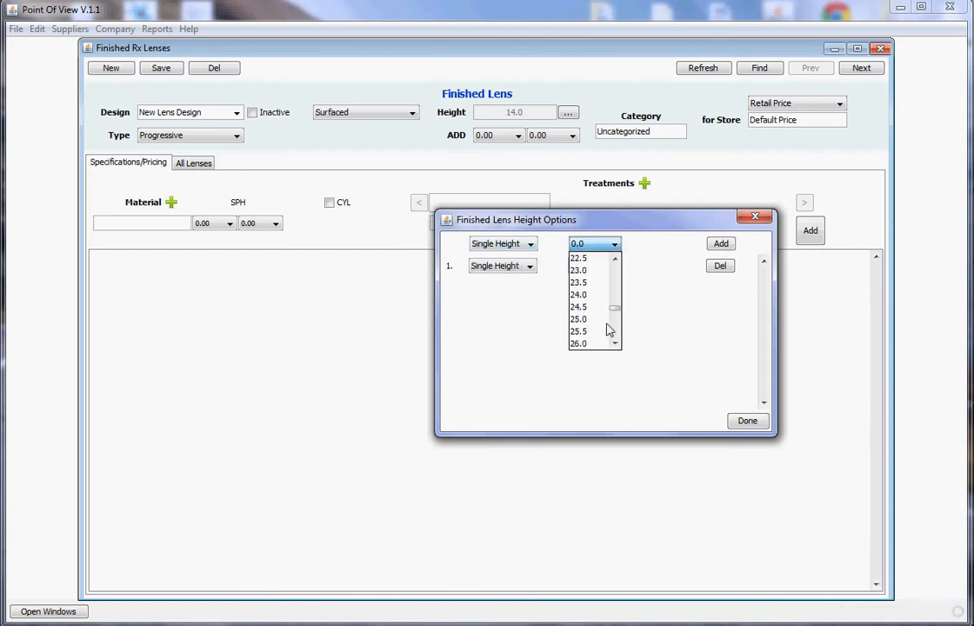
{"action": "scroll", "coordinate": [608, 329], "scroll_direction": "up", "scroll_amount": 5}
{"action": "scroll", "coordinate": [608, 329], "scroll_direction": "up", "scroll_amount": 6}
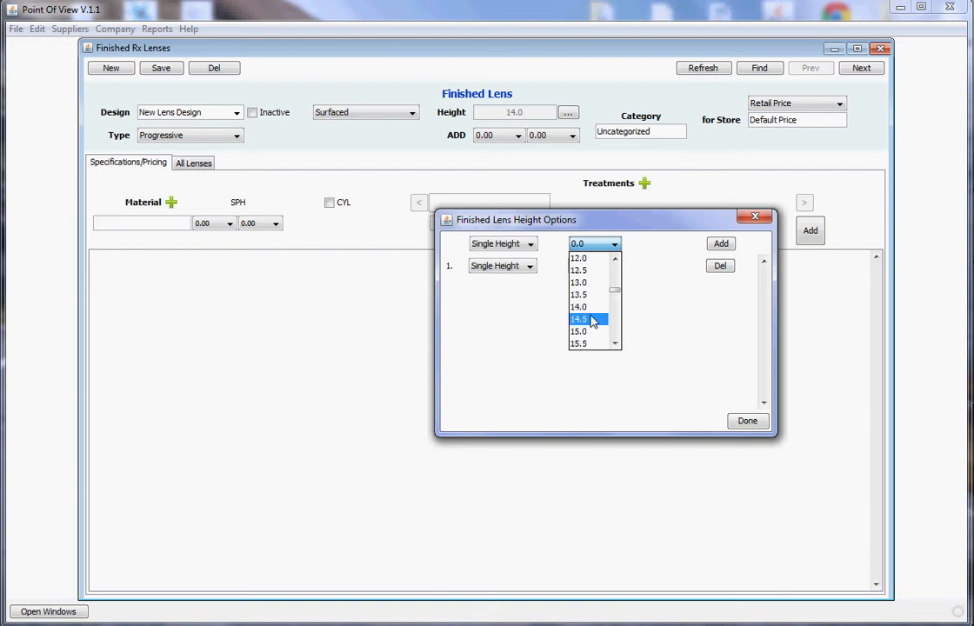
{"action": "left_click", "coordinate": [590, 332]}
{"action": "left_click", "coordinate": [726, 247]}
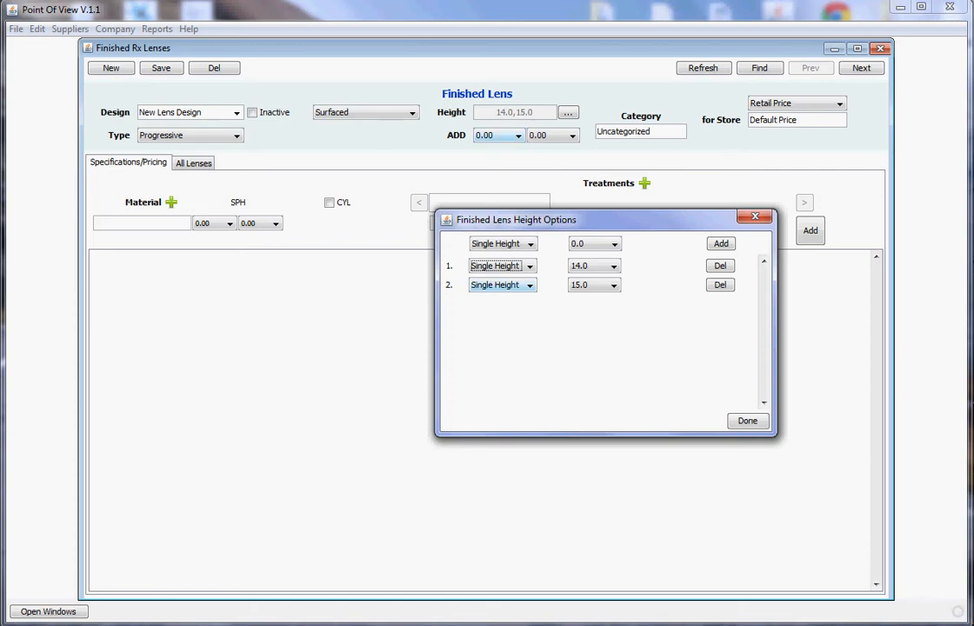
{"action": "left_click", "coordinate": [748, 421]}
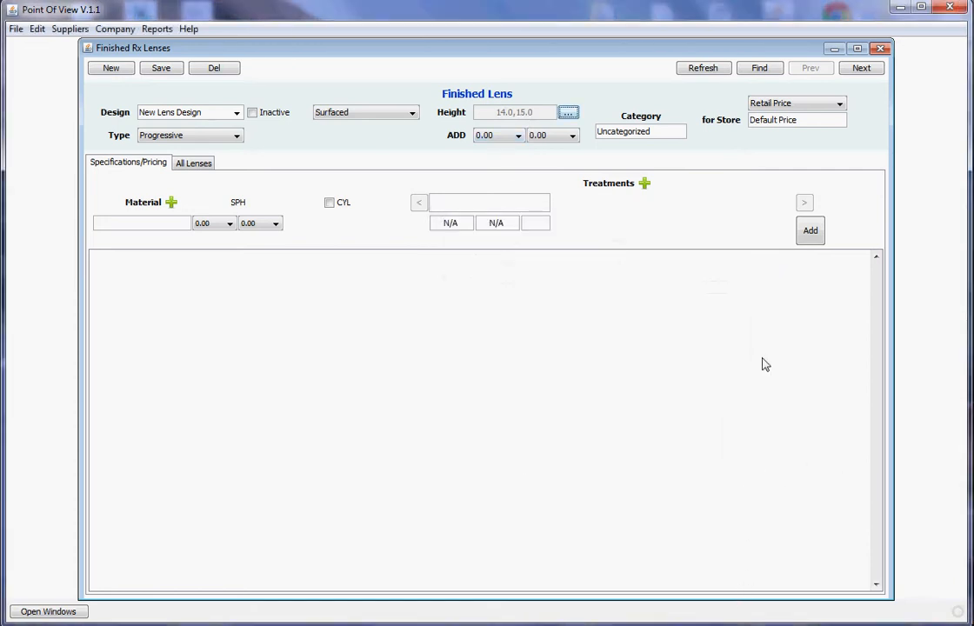
- Set the lens design's ADD range to 0.00 through +5.50
{"action": "left_click", "coordinate": [506, 140]}
{"action": "left_click", "coordinate": [506, 140]}
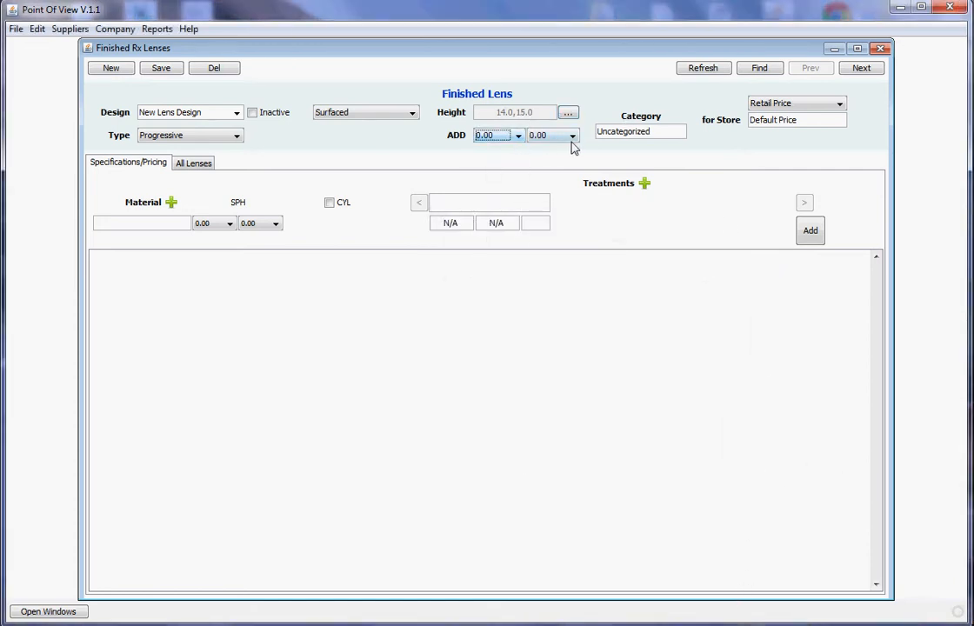
{"action": "left_click", "coordinate": [518, 137]}
{"action": "left_click", "coordinate": [536, 139]}
{"action": "left_click", "coordinate": [567, 137]}
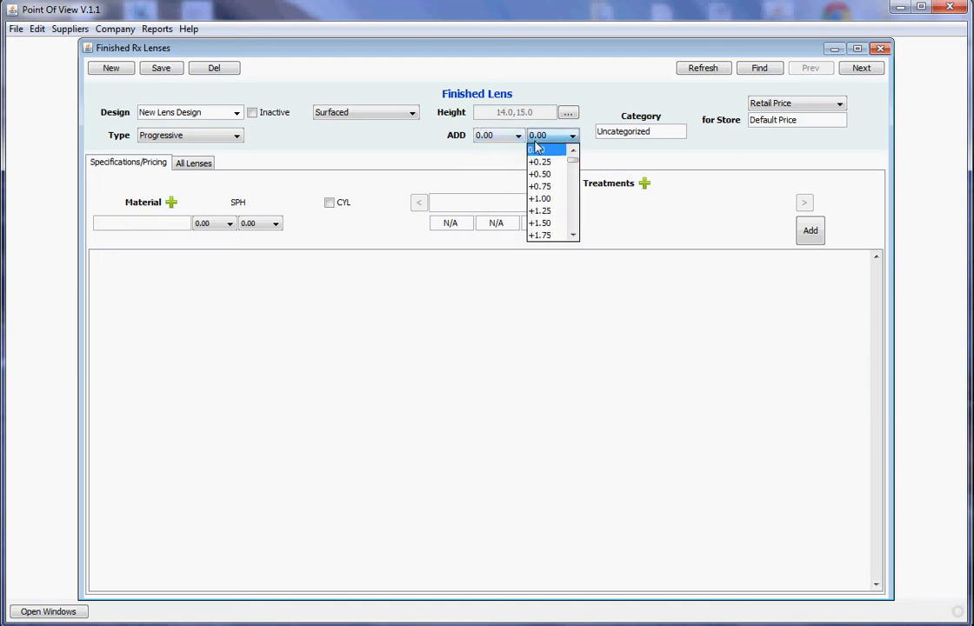
{"action": "scroll", "coordinate": [541, 180], "scroll_direction": "down", "scroll_amount": 2}
{"action": "scroll", "coordinate": [541, 180], "scroll_direction": "down", "scroll_amount": 5}
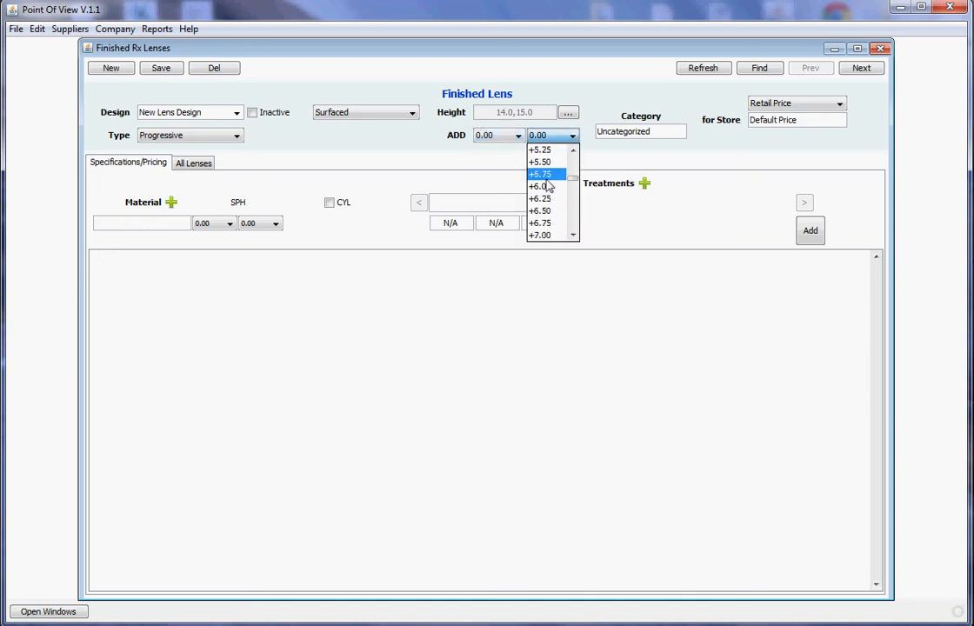
{"action": "left_click", "coordinate": [540, 162]}
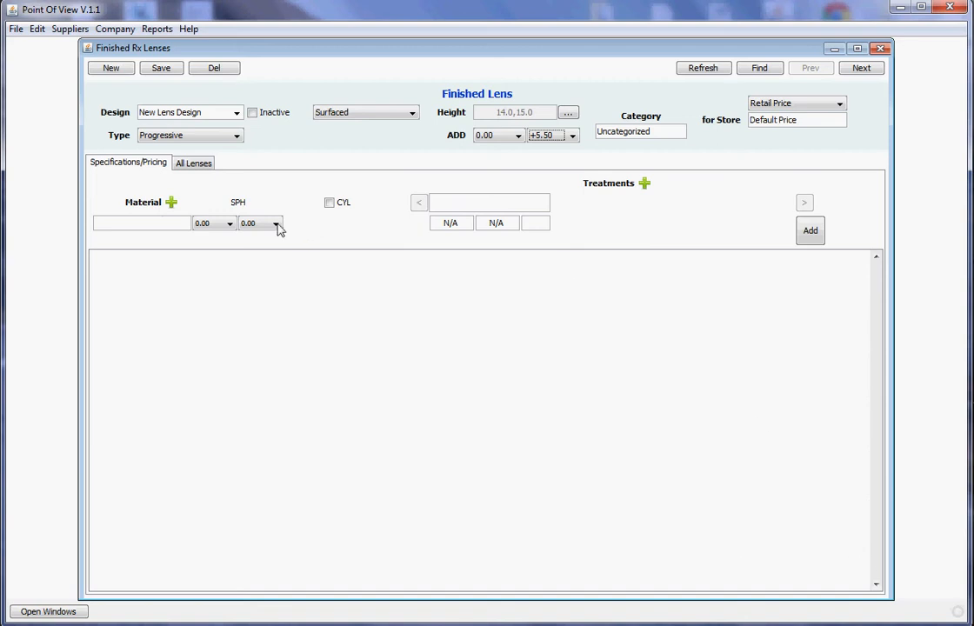
- Assign New Treatment as the first lens treatment and CRIZAL as the second
{"action": "left_click", "coordinate": [491, 208]}
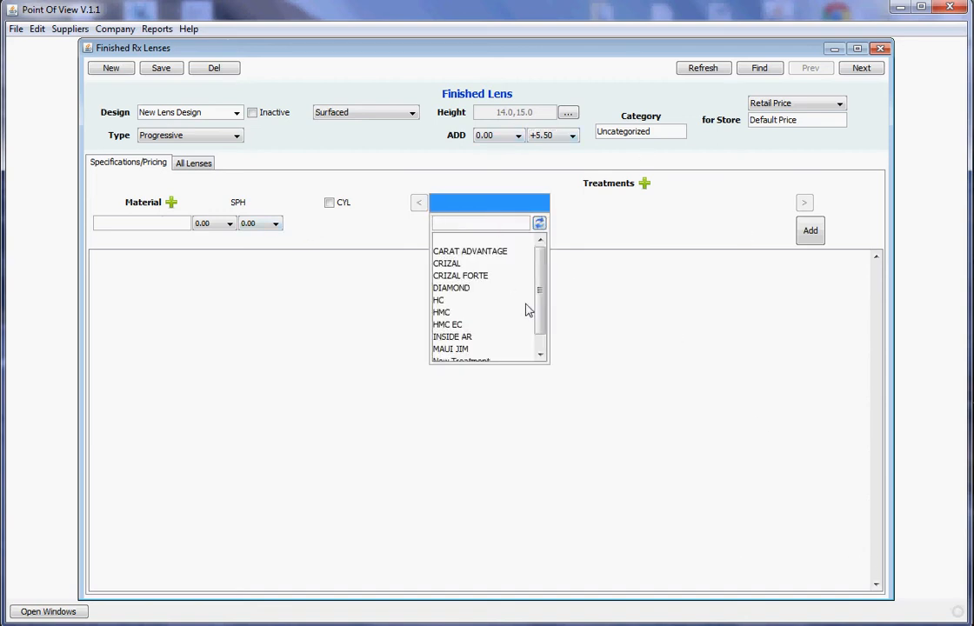
{"action": "left_click_drag", "start_coordinate": [539, 293], "coordinate": [539, 302]}
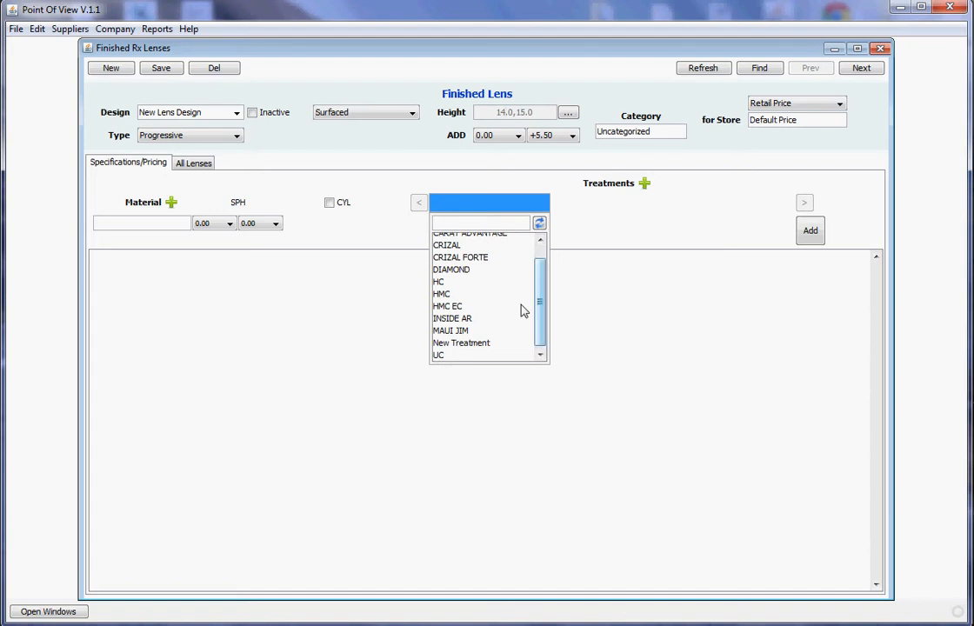
{"action": "left_click", "coordinate": [500, 343]}
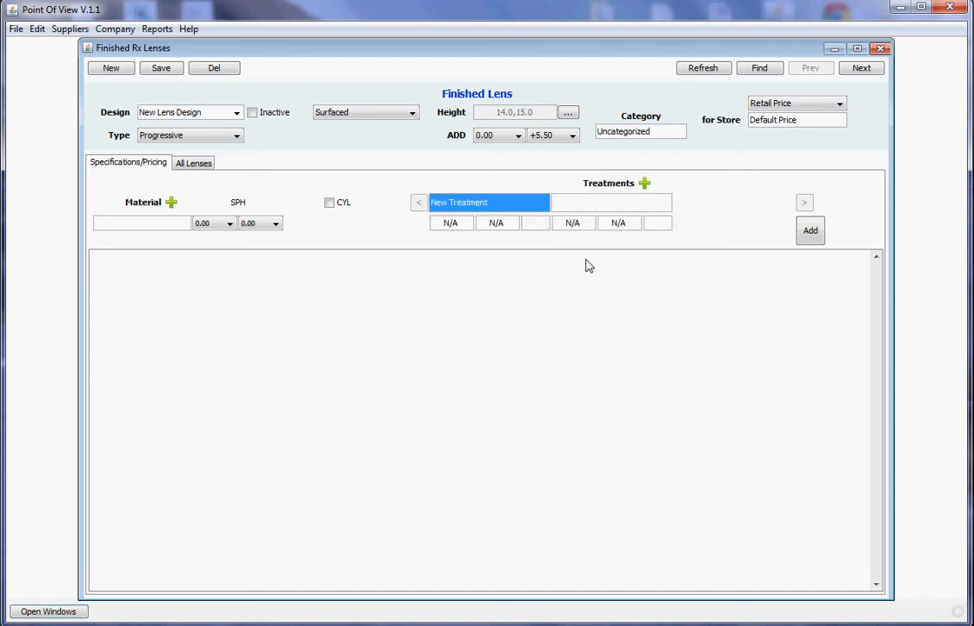
{"action": "left_click", "coordinate": [598, 204]}
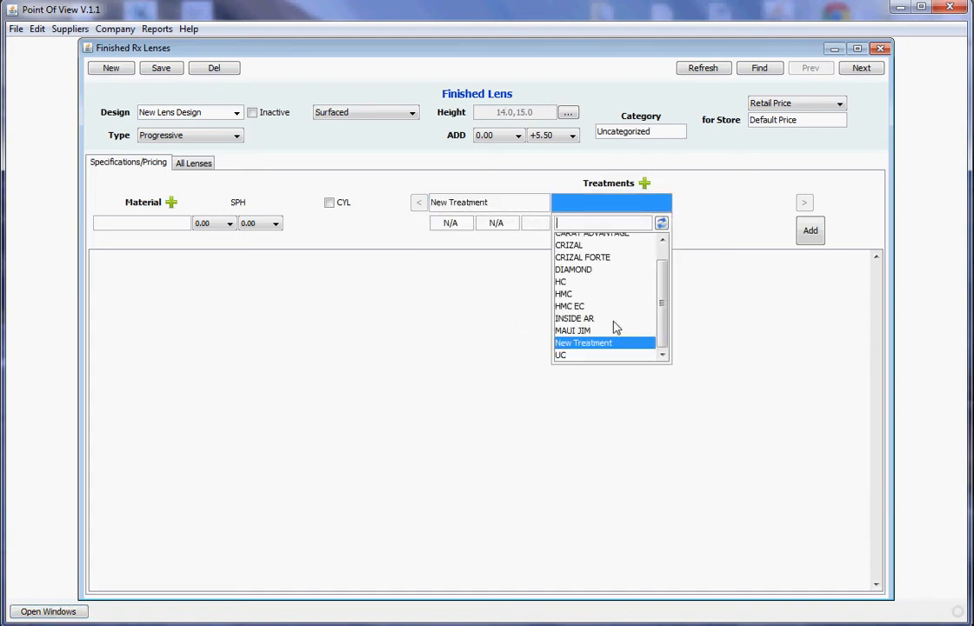
{"action": "scroll", "coordinate": [614, 339], "scroll_direction": "down", "scroll_amount": 1}
{"action": "scroll", "coordinate": [614, 339], "scroll_direction": "up", "scroll_amount": 3}
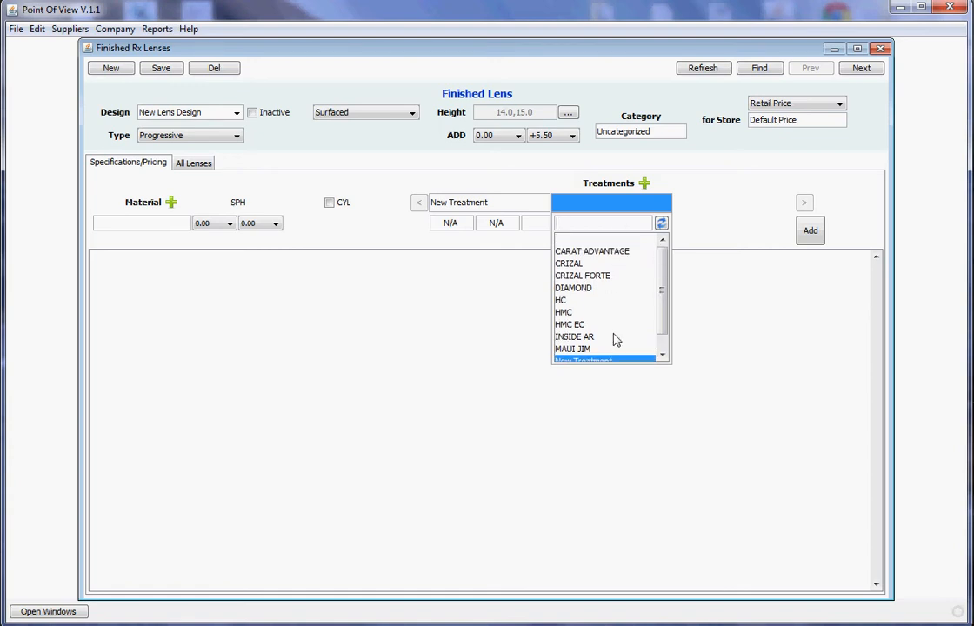
{"action": "left_click", "coordinate": [600, 263]}
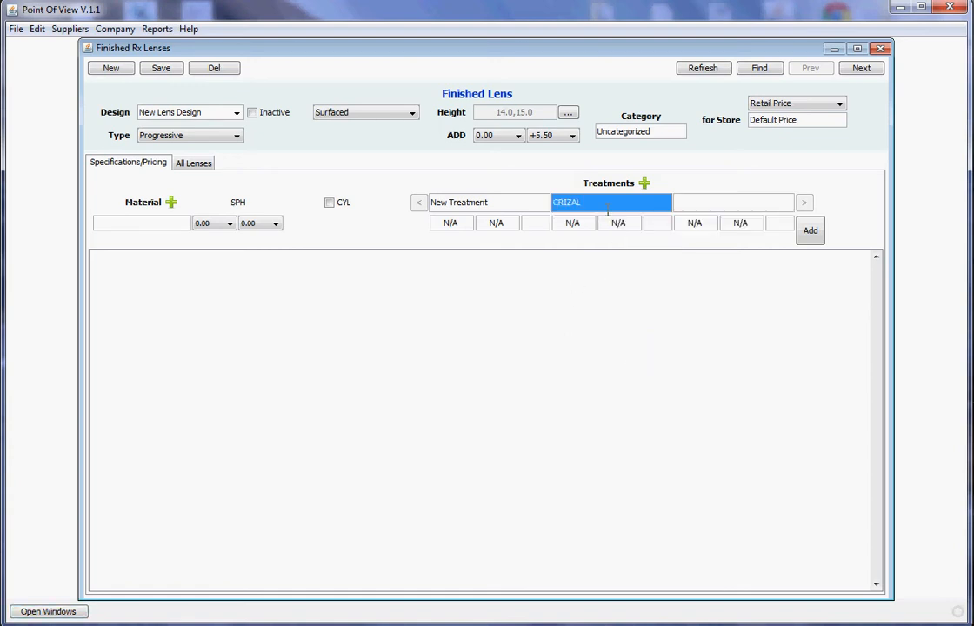
- Assign CRIZAL FORTE as the third lens treatment and DIAMOND as the fourth
{"action": "left_click", "coordinate": [687, 202]}
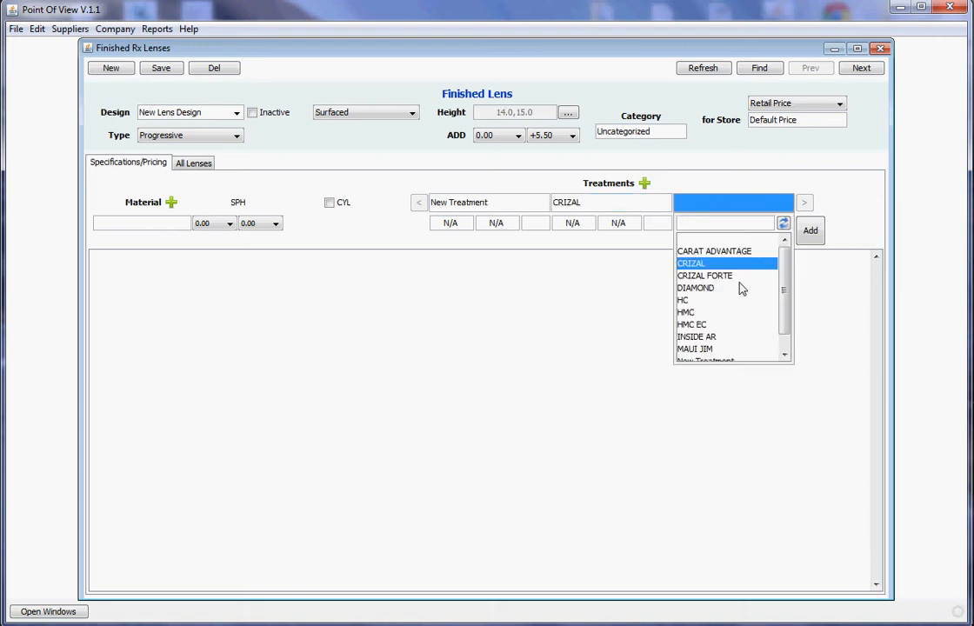
{"action": "left_click", "coordinate": [683, 272]}
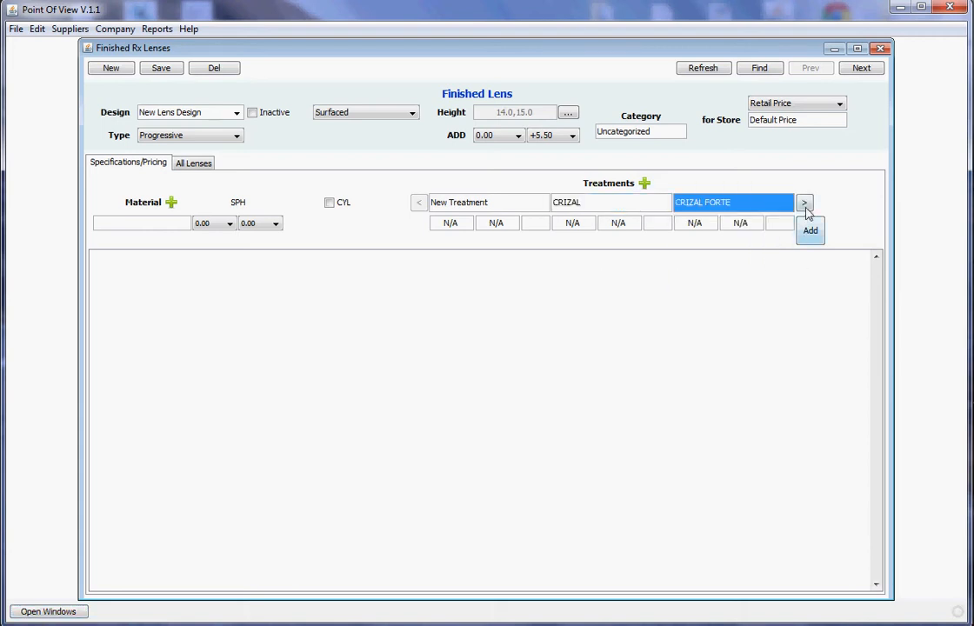
{"action": "left_click", "coordinate": [804, 204]}
{"action": "left_click", "coordinate": [771, 204]}
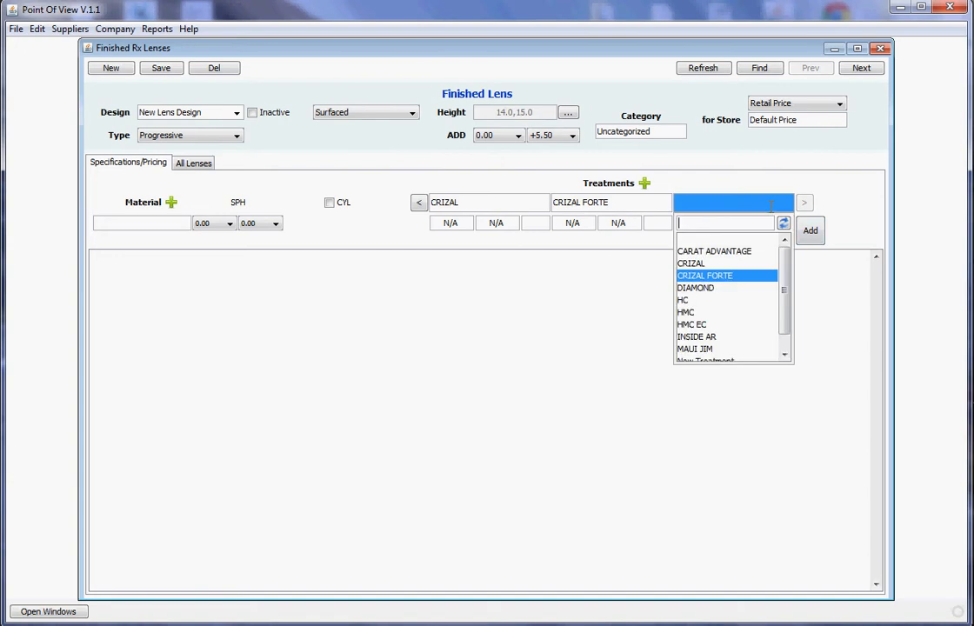
{"action": "left_click", "coordinate": [733, 288]}
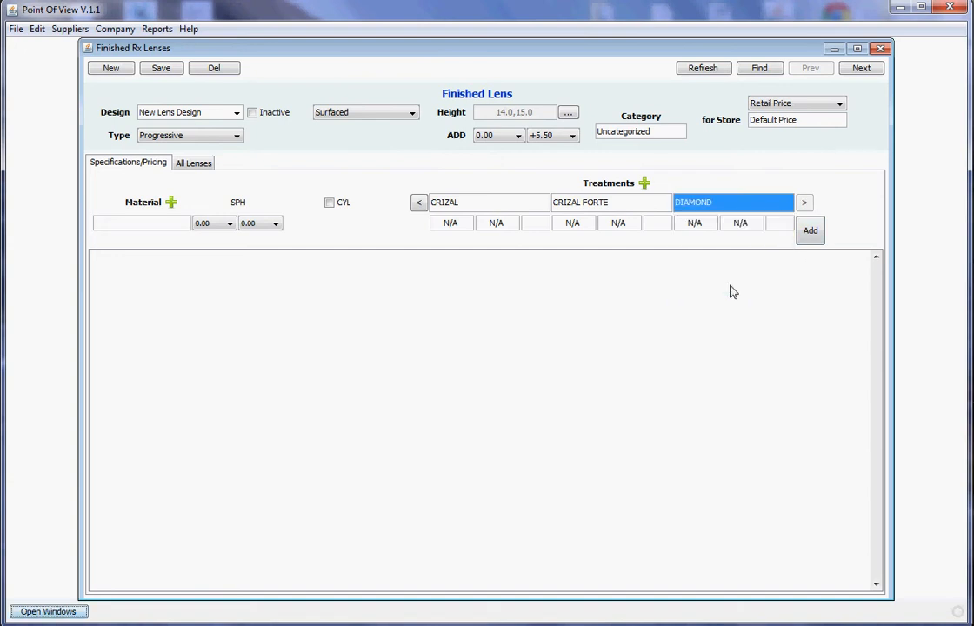
- Review the assigned treatment columns from first to last, returning to the first one
{"action": "left_click", "coordinate": [418, 205]}
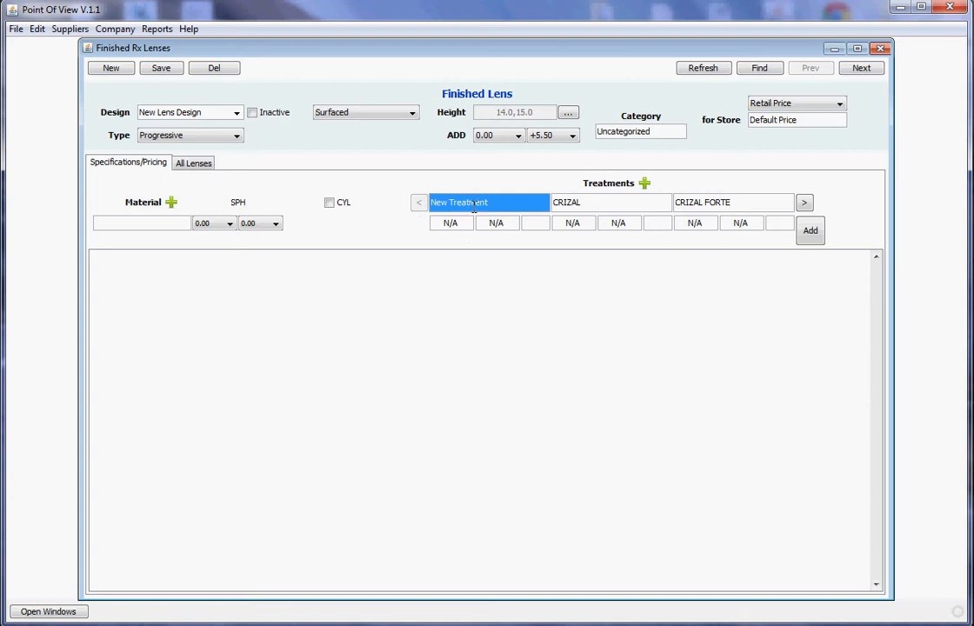
{"action": "left_click", "coordinate": [803, 205]}
{"action": "left_click", "coordinate": [803, 204]}
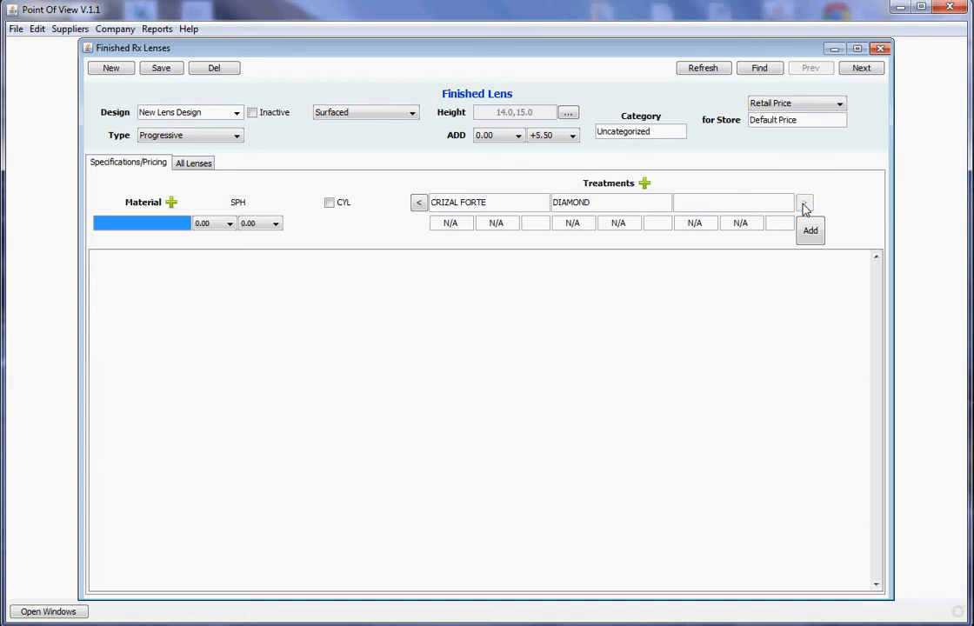
{"action": "left_click", "coordinate": [419, 203]}
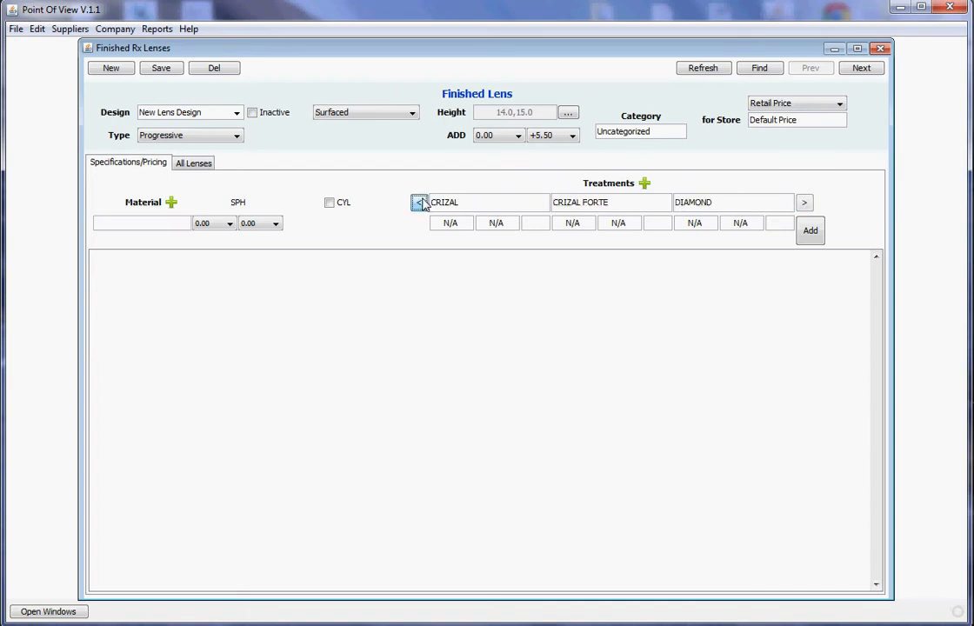
{"action": "left_click", "coordinate": [421, 203]}
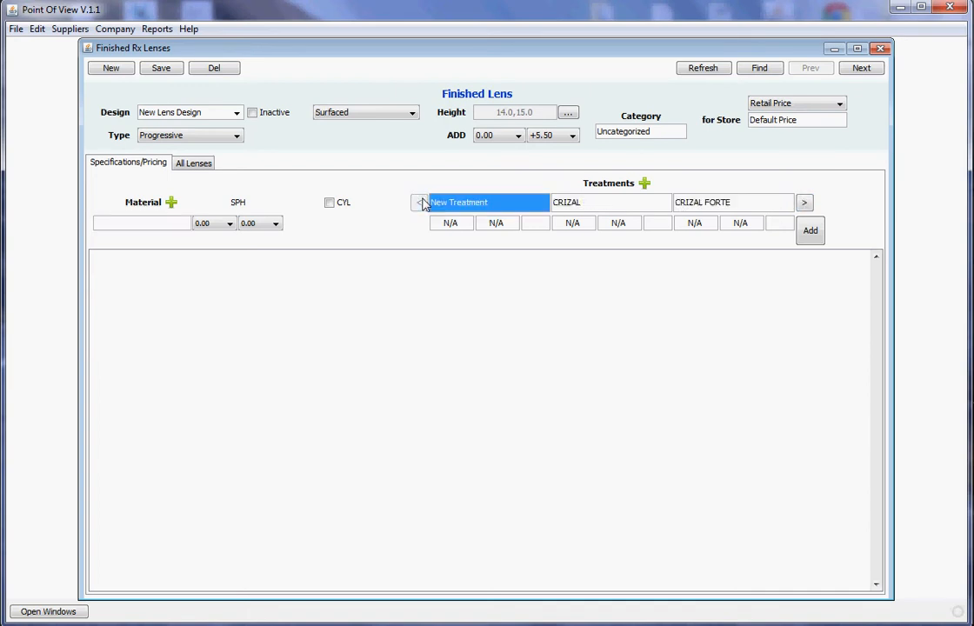
- Add a specification row for the 1.50 material to the lens design
{"action": "left_click", "coordinate": [162, 222]}
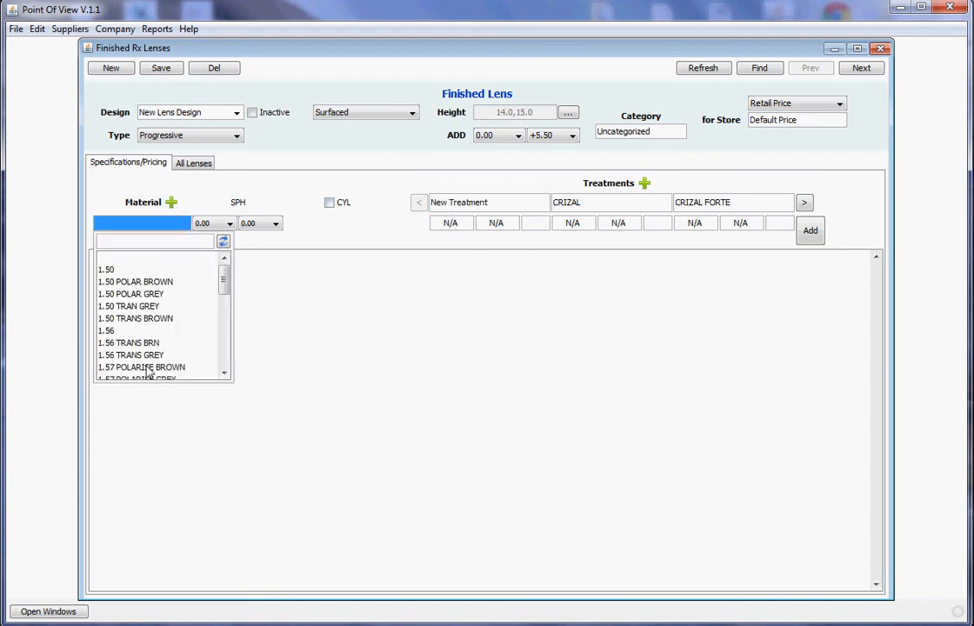
{"action": "left_click", "coordinate": [122, 271]}
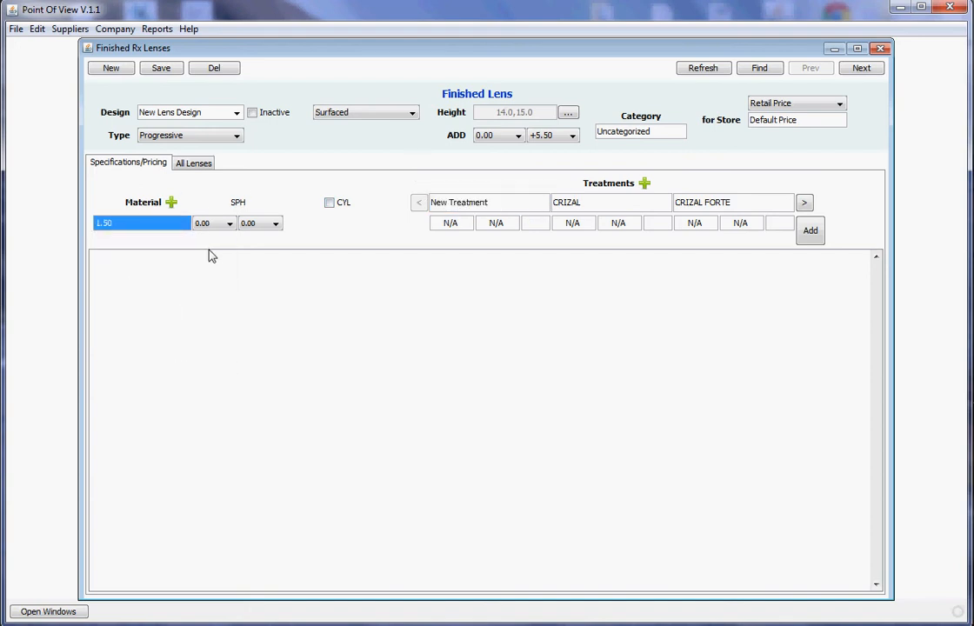
{"action": "left_click", "coordinate": [823, 240]}
{"action": "left_click", "coordinate": [796, 231]}
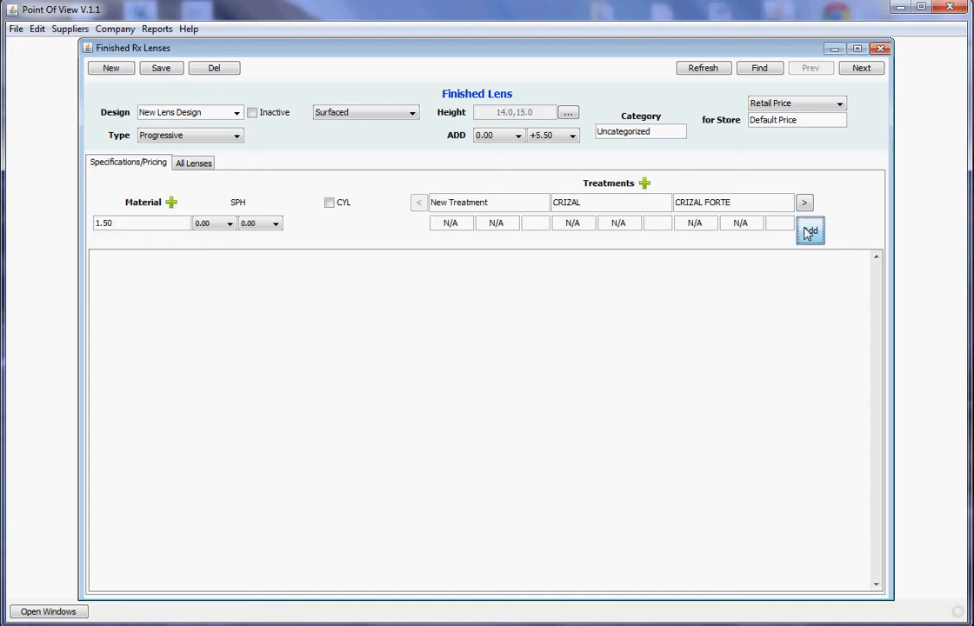
- Add two more specification rows, one for 1.50 POLAR BROWN and one for 1.50 POLAR GREY
{"action": "left_click", "coordinate": [169, 227]}
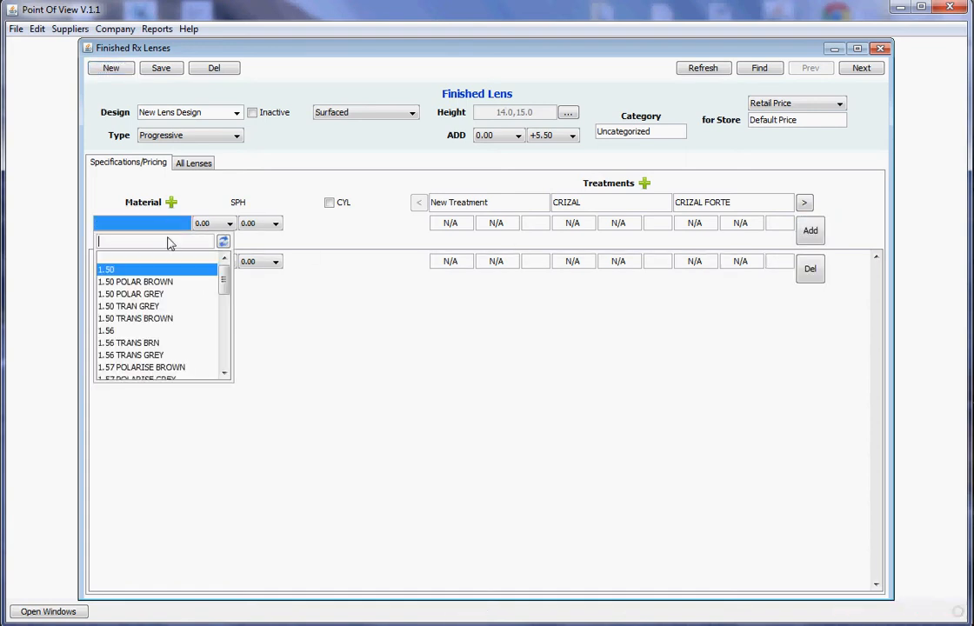
{"action": "left_click", "coordinate": [172, 278]}
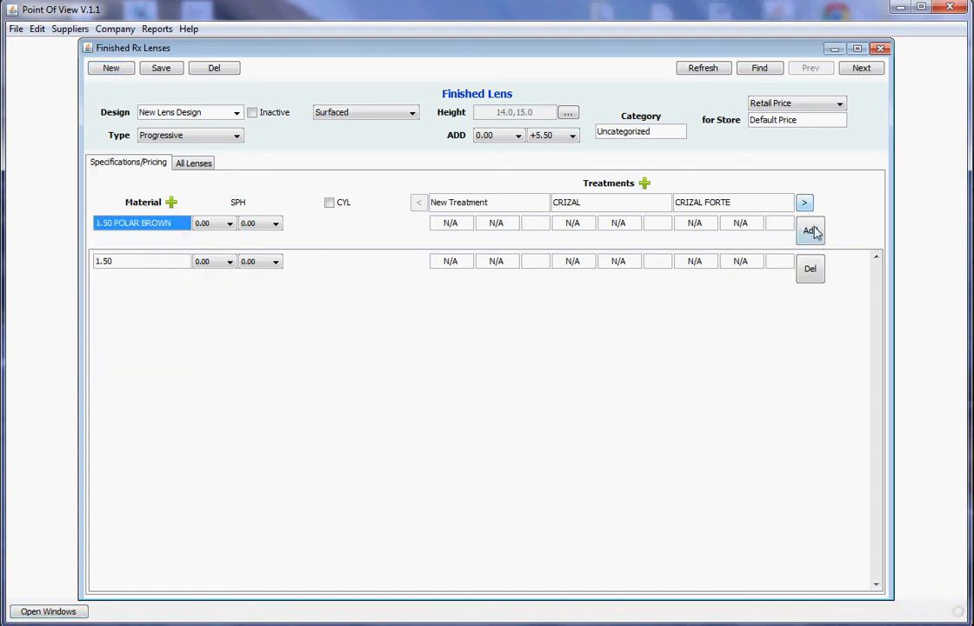
{"action": "left_click", "coordinate": [811, 229]}
{"action": "left_click", "coordinate": [169, 223]}
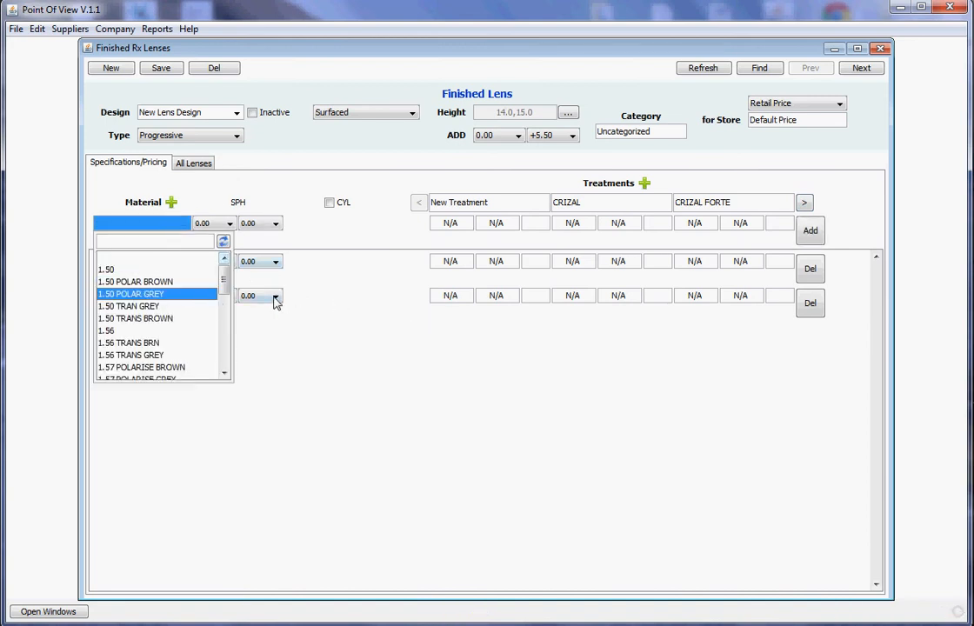
{"action": "left_click", "coordinate": [184, 293]}
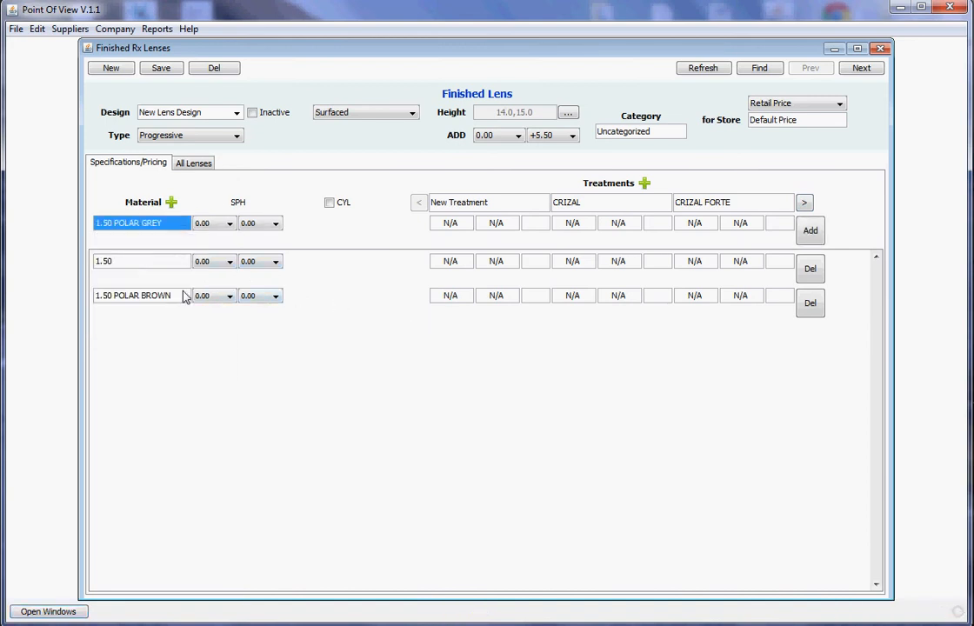
{"action": "left_click", "coordinate": [810, 230]}
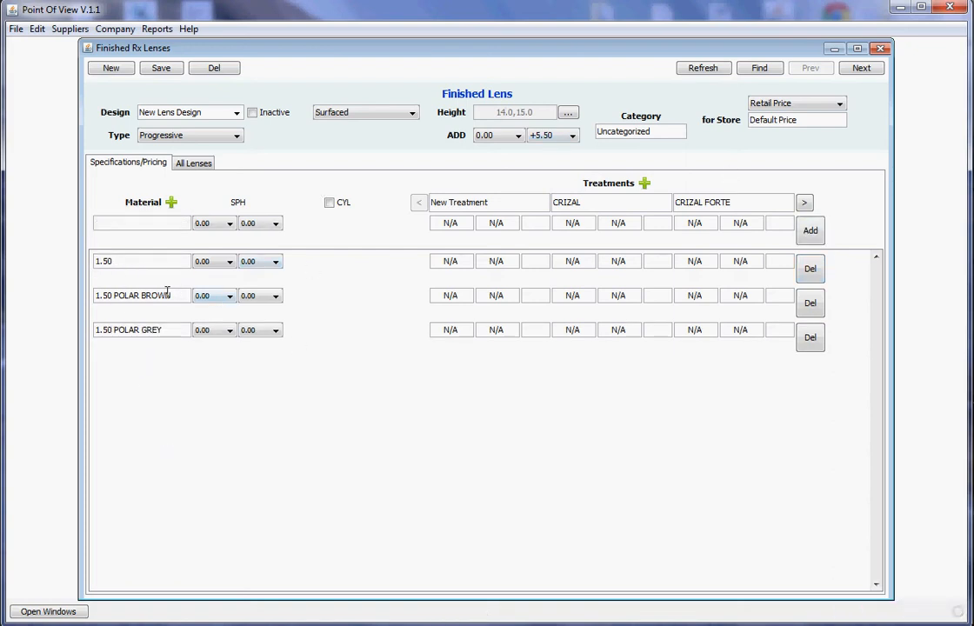
- Set the SPH range of the 1.50 material row to 0.00 through +4.00
{"action": "left_click", "coordinate": [206, 263]}
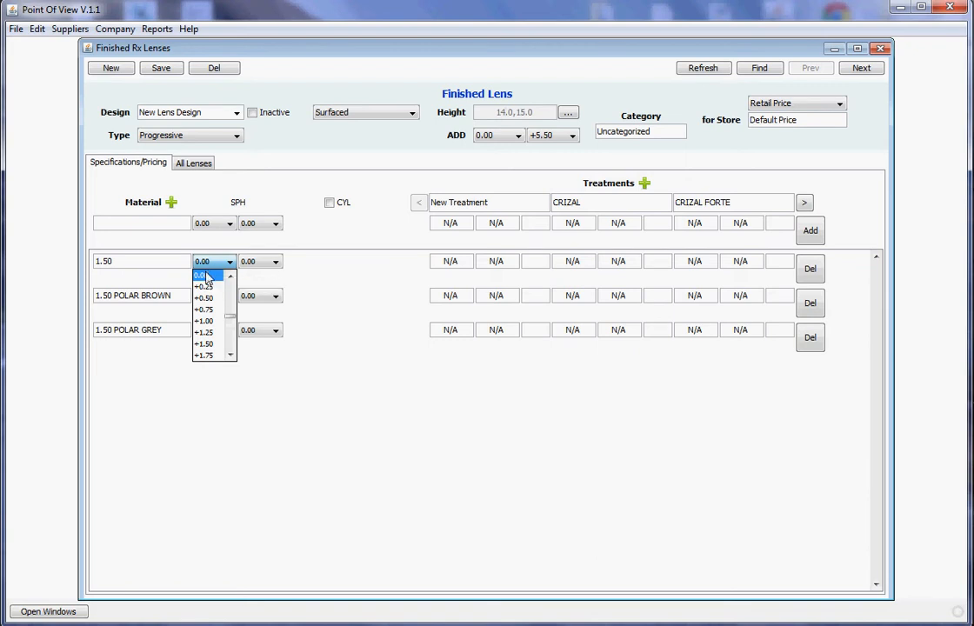
{"action": "left_click", "coordinate": [206, 276]}
{"action": "left_click", "coordinate": [259, 261]}
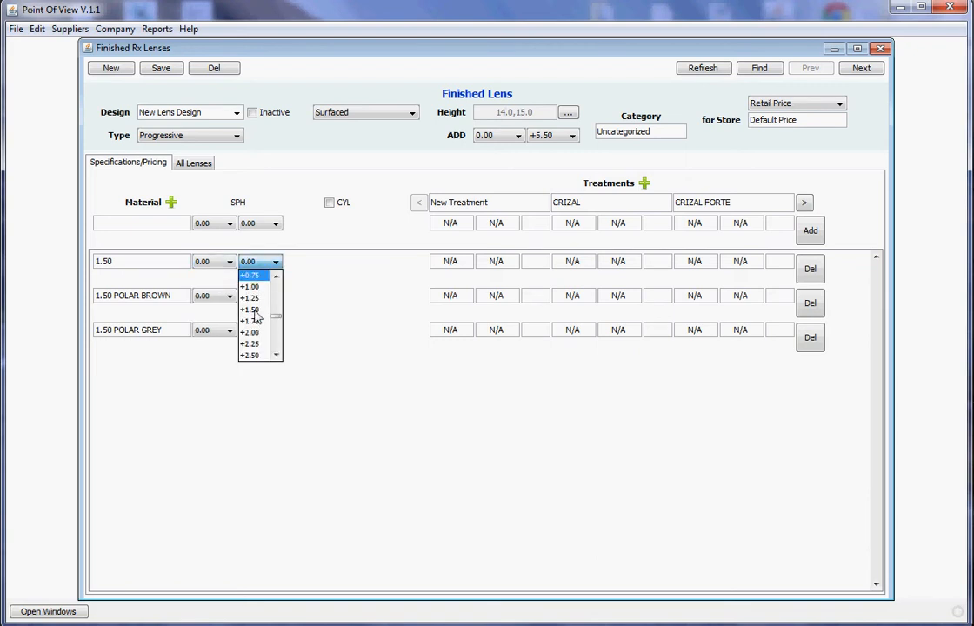
{"action": "scroll", "coordinate": [255, 318], "scroll_direction": "down", "scroll_amount": 7}
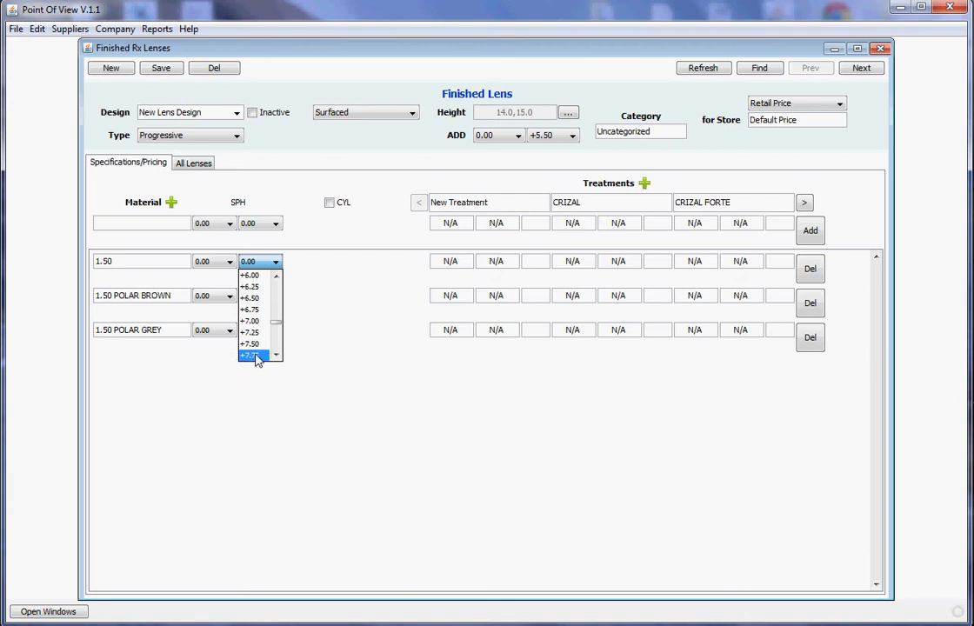
{"action": "scroll", "coordinate": [258, 331], "scroll_direction": "up", "scroll_amount": 6}
{"action": "scroll", "coordinate": [262, 330], "scroll_direction": "down", "scroll_amount": 1}
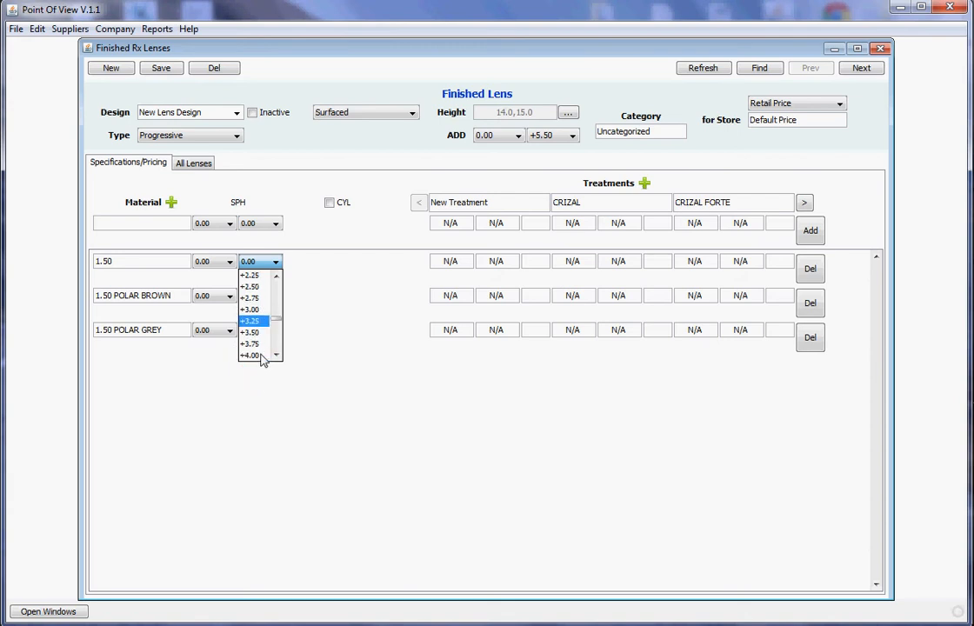
{"action": "left_click", "coordinate": [259, 356]}
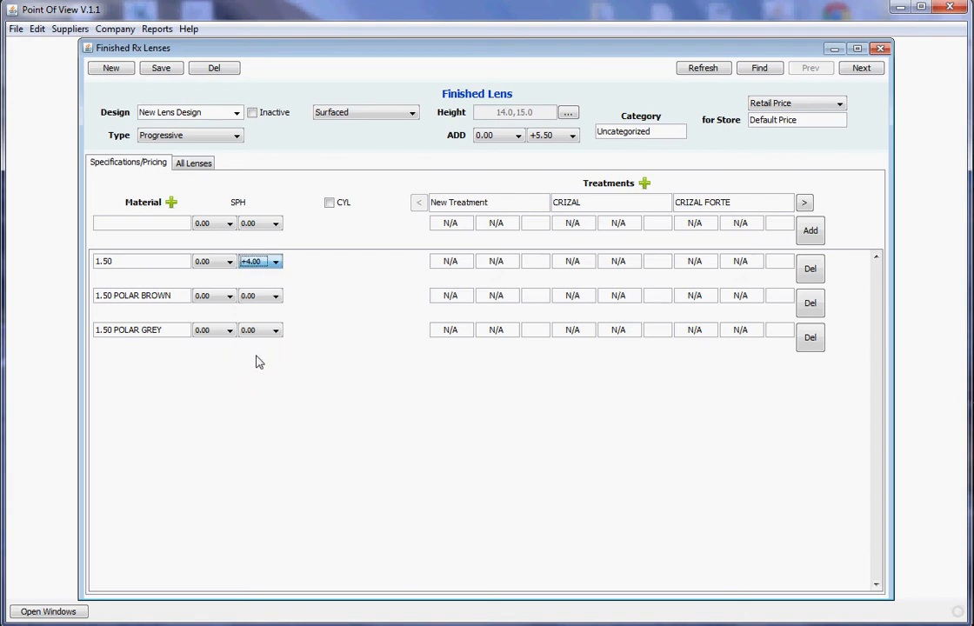
- Enable CYL for the materials and set the 1.50 row's CYL range to -10.00 through 0.00
{"action": "left_click", "coordinate": [334, 201]}
{"action": "left_click", "coordinate": [300, 262]}
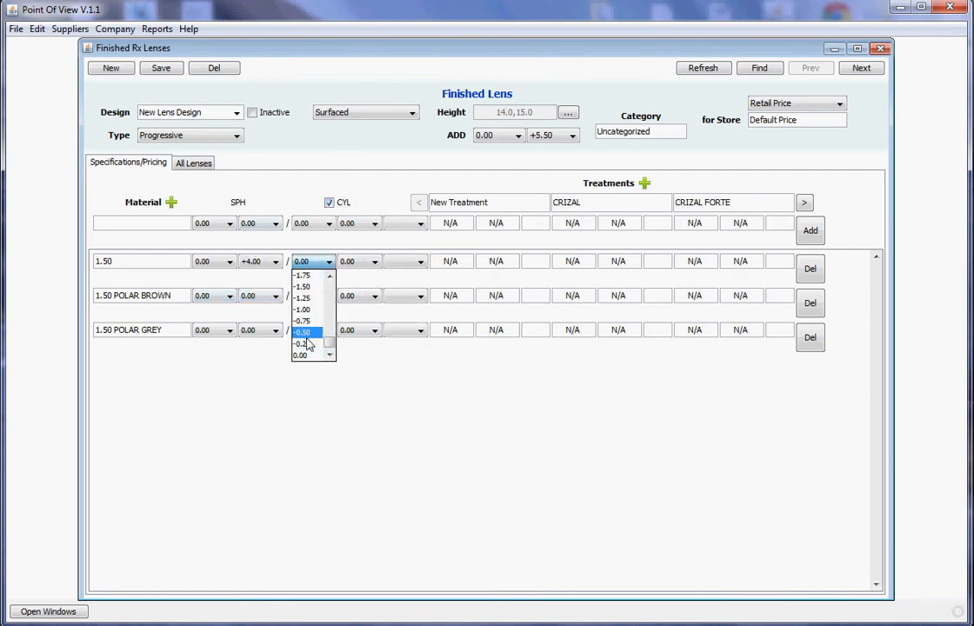
{"action": "scroll", "coordinate": [307, 357], "scroll_direction": "up", "scroll_amount": 10}
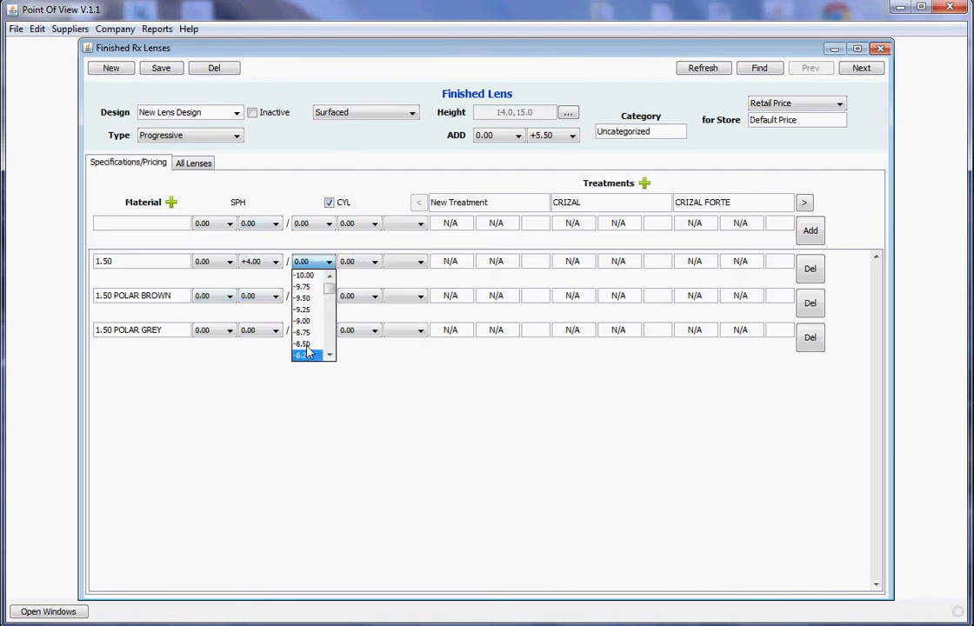
{"action": "left_click", "coordinate": [302, 274]}
{"action": "left_click", "coordinate": [374, 261]}
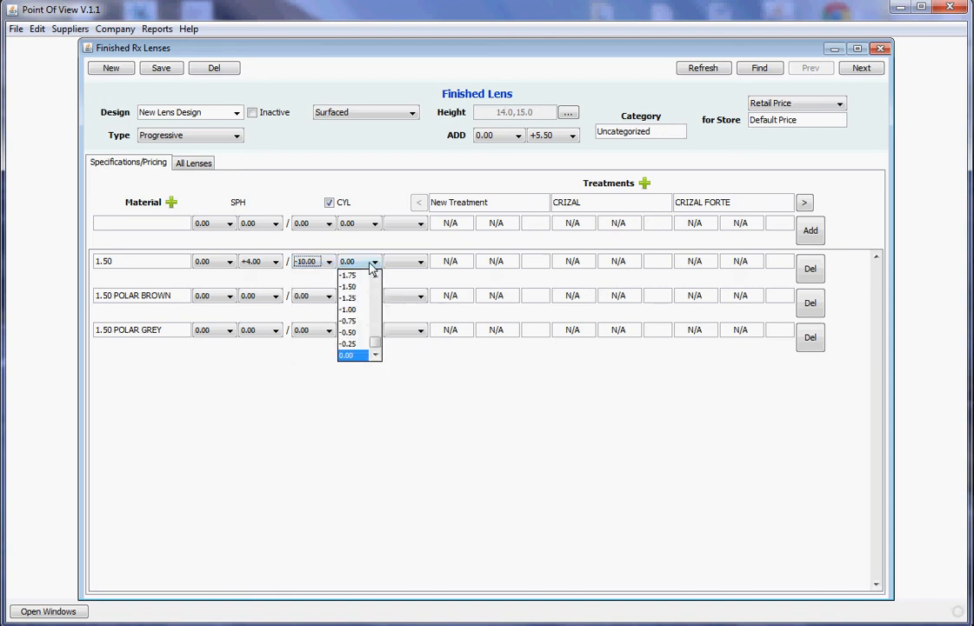
{"action": "left_click", "coordinate": [352, 349]}
{"action": "left_click", "coordinate": [328, 262]}
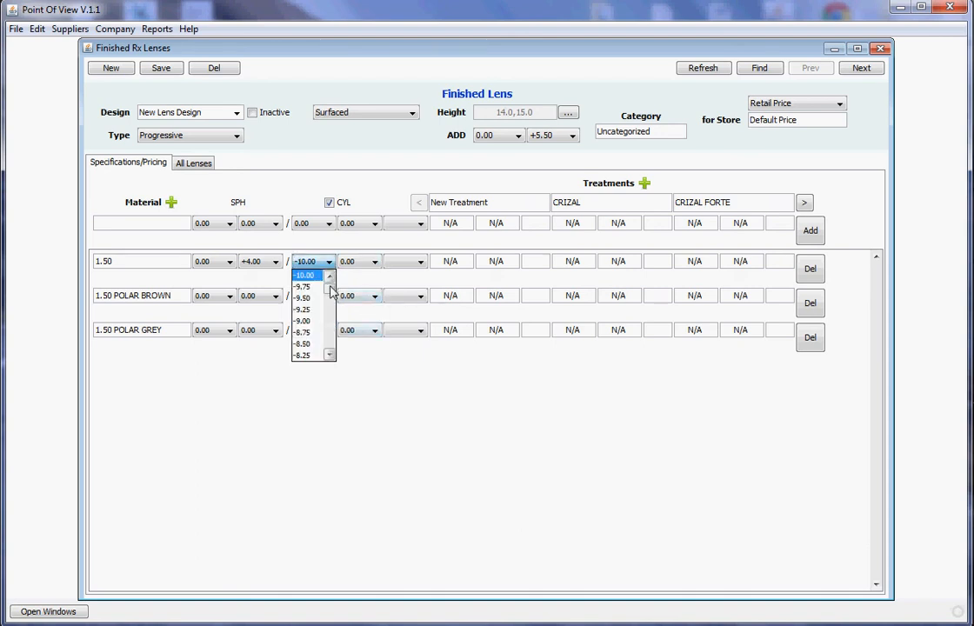
{"action": "left_click", "coordinate": [343, 285]}
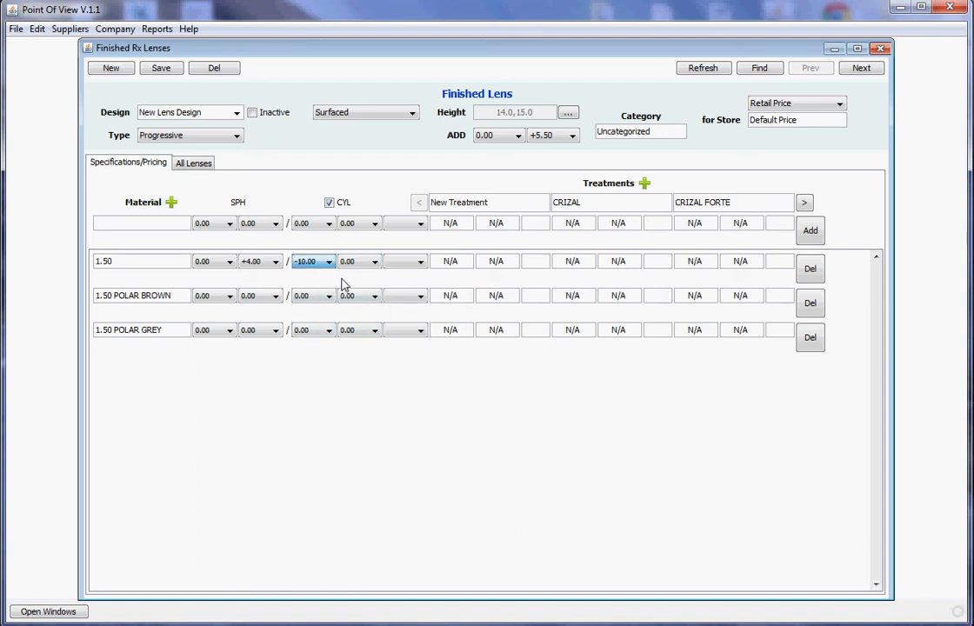
- Browse the values offered for the 1.50 row's extra setting after the CYL range, leaving it blank
{"action": "left_click", "coordinate": [407, 262]}
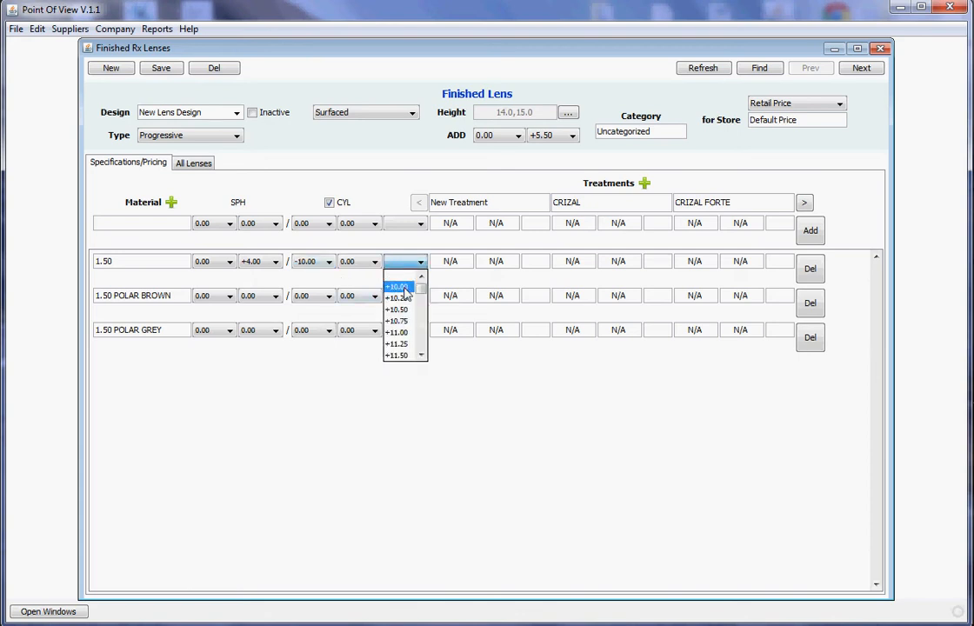
{"action": "scroll", "coordinate": [405, 294], "scroll_direction": "down", "scroll_amount": 11}
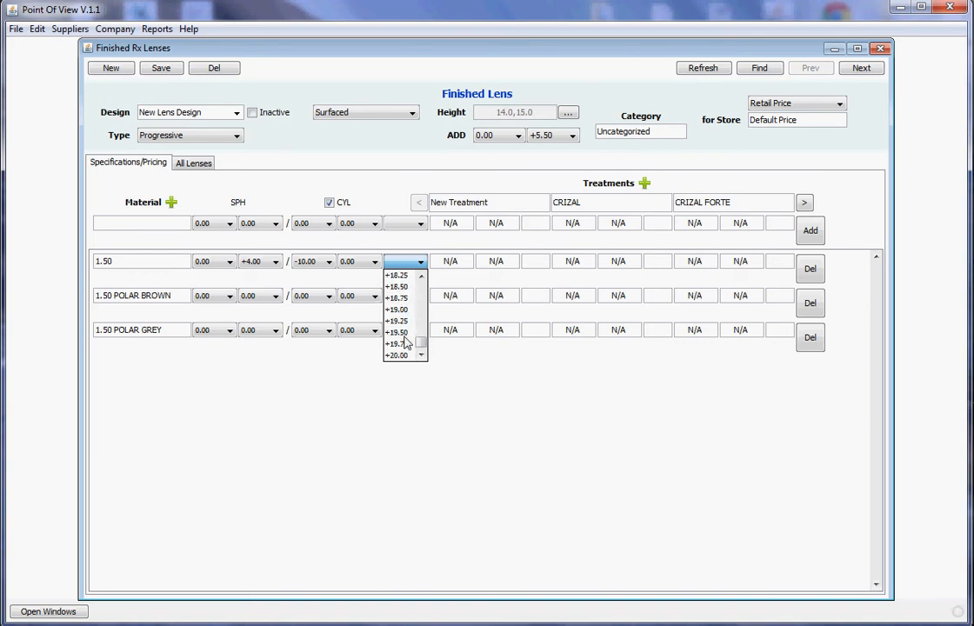
{"action": "scroll", "coordinate": [404, 342], "scroll_direction": "up", "scroll_amount": 6}
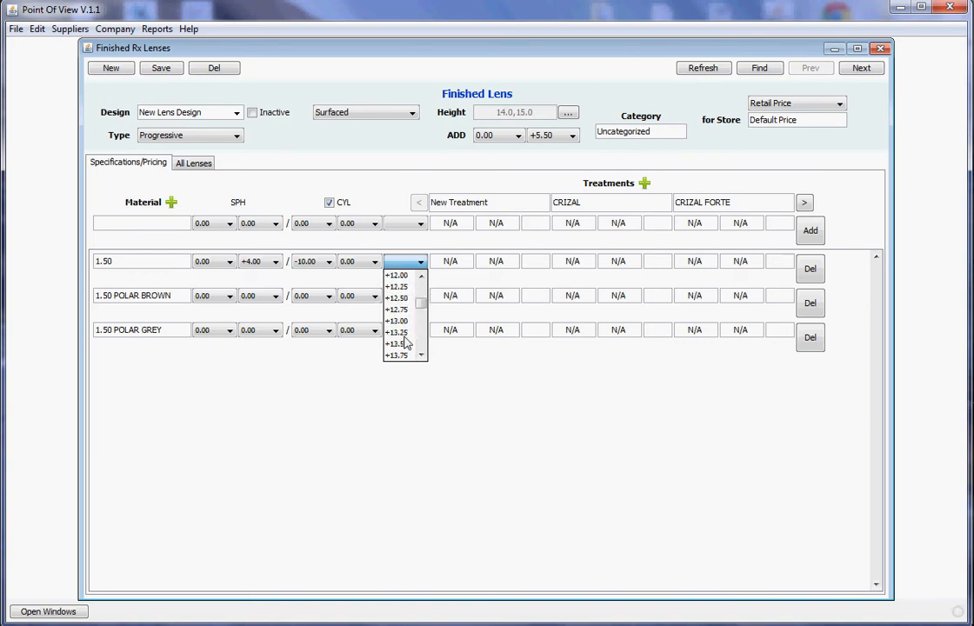
{"action": "scroll", "coordinate": [402, 365], "scroll_direction": "down", "scroll_amount": 2}
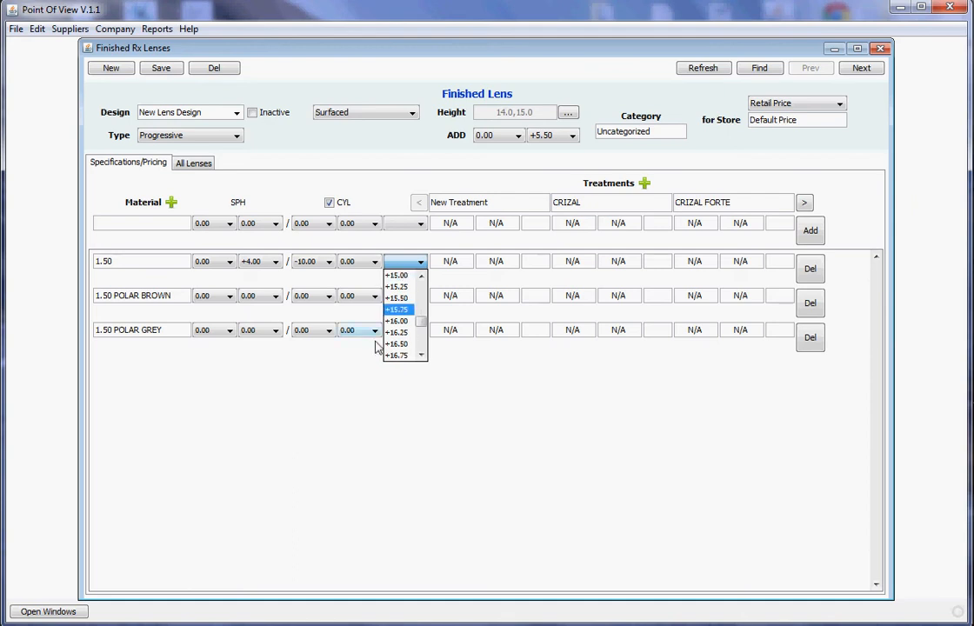
{"action": "scroll", "coordinate": [391, 331], "scroll_direction": "up", "scroll_amount": 7}
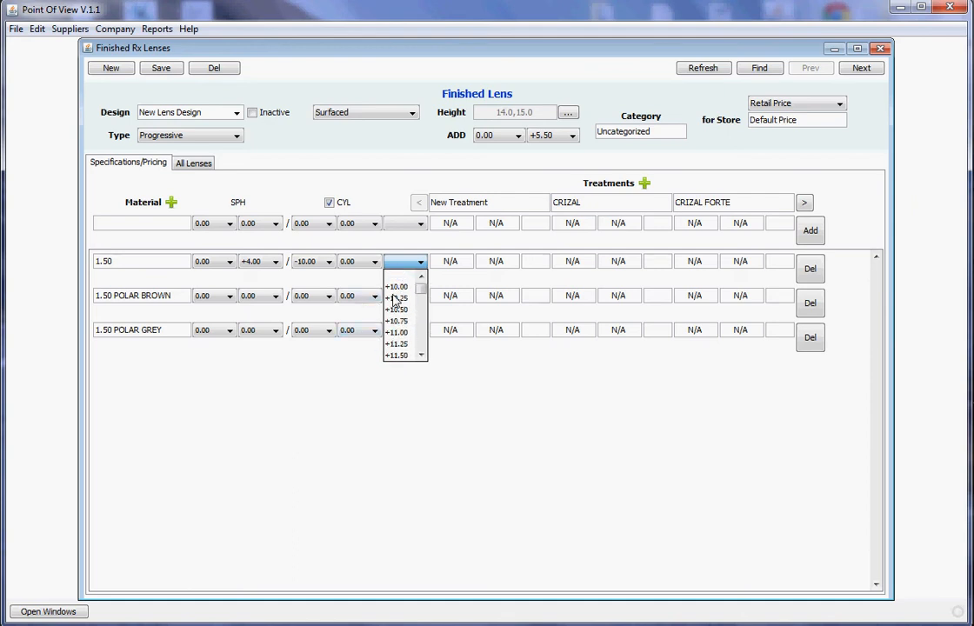
{"action": "left_click", "coordinate": [399, 277]}
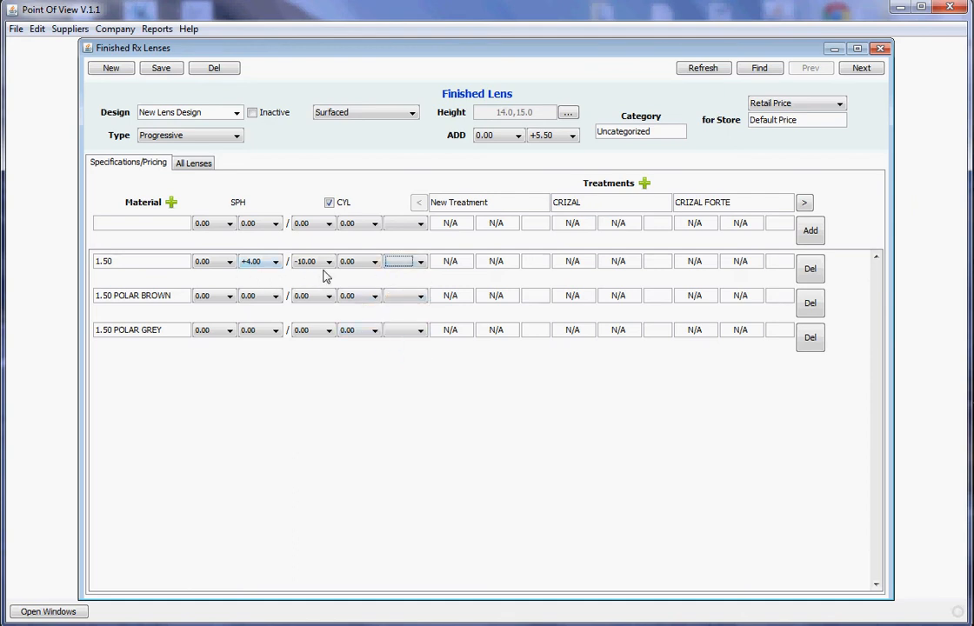
- Try a starting SPH of +4.25 for the 1.50 material row
{"action": "left_click", "coordinate": [221, 261]}
{"action": "scroll", "coordinate": [213, 317], "scroll_direction": "down", "scroll_amount": 4}
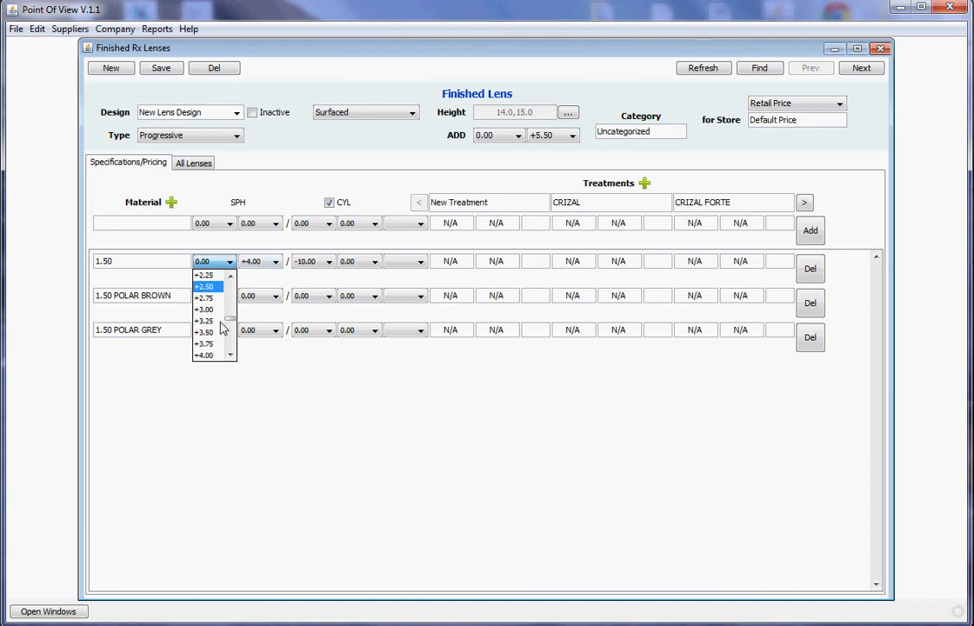
{"action": "left_click", "coordinate": [217, 332]}
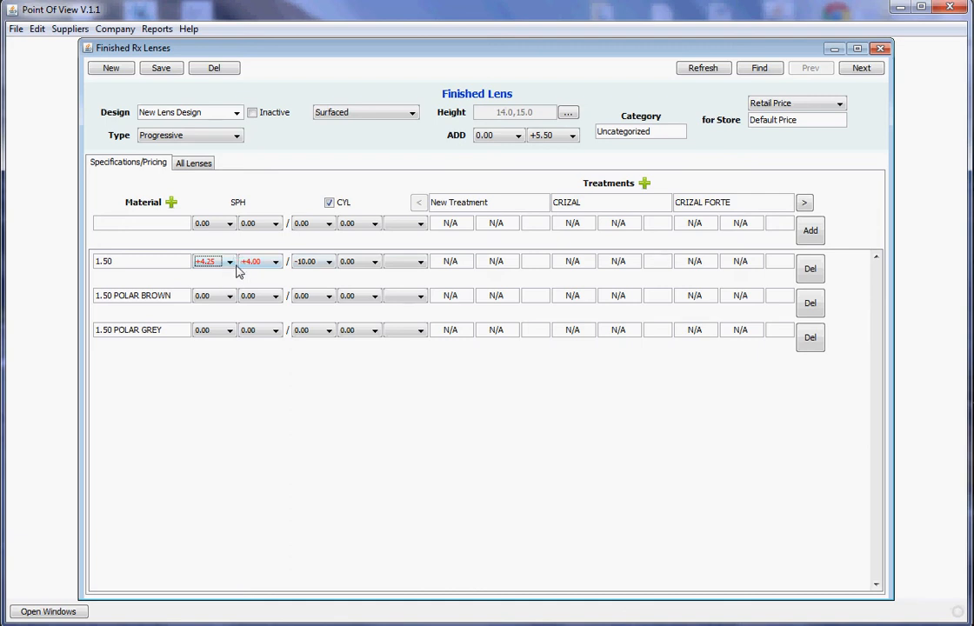
- Set the starting SPH of the 1.50 material row to +0.25
{"action": "left_click", "coordinate": [206, 264]}
{"action": "scroll", "coordinate": [210, 329], "scroll_direction": "up", "scroll_amount": 5}
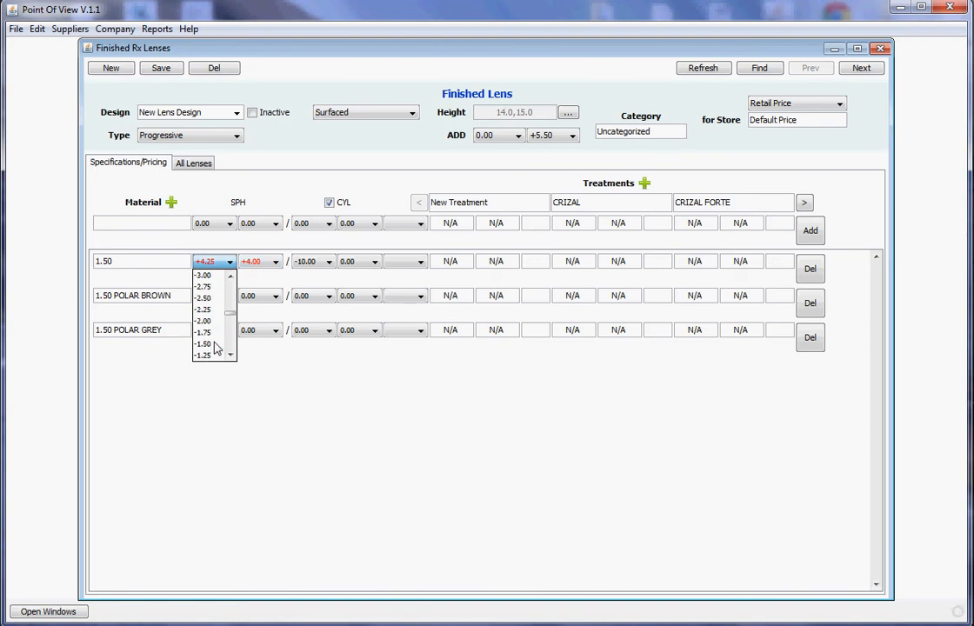
{"action": "left_click", "coordinate": [209, 323]}
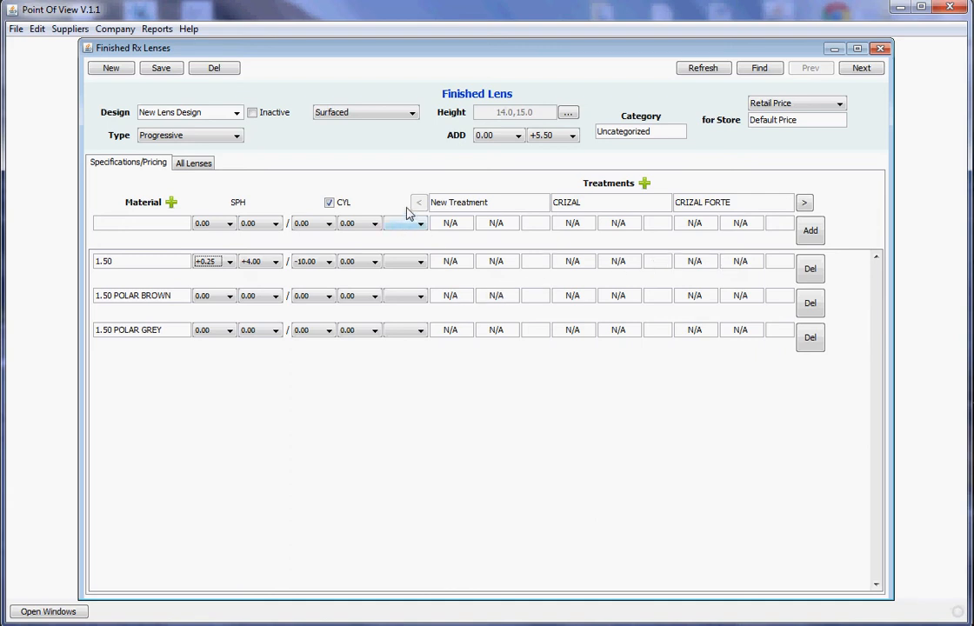
- Enter default retail prices of 100.00 and 150.00 under New Treatment for the 1.50 material
{"action": "left_click", "coordinate": [465, 259]}
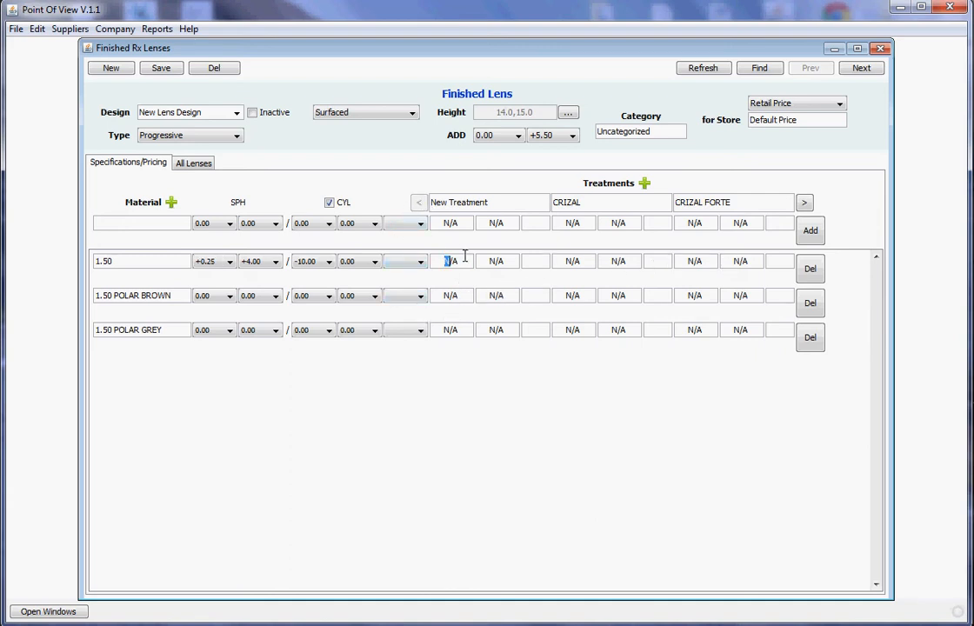
{"action": "left_click_drag", "start_coordinate": [465, 259], "coordinate": [442, 249]}
{"action": "type", "text": "100.00"}
{"action": "key", "text": "Tab"}
{"action": "type", "text": "100.00"}
{"action": "left_click_drag", "start_coordinate": [483, 261], "coordinate": [506, 261]}
{"action": "type", "text": "150"}
{"action": "key", "text": "Tab"}
{"action": "left_click", "coordinate": [515, 261]}
- Switch the retail pricing to Store 3 and enter 150.00 for both New Treatment prices of the 1.50 material
{"action": "left_click", "coordinate": [832, 119]}
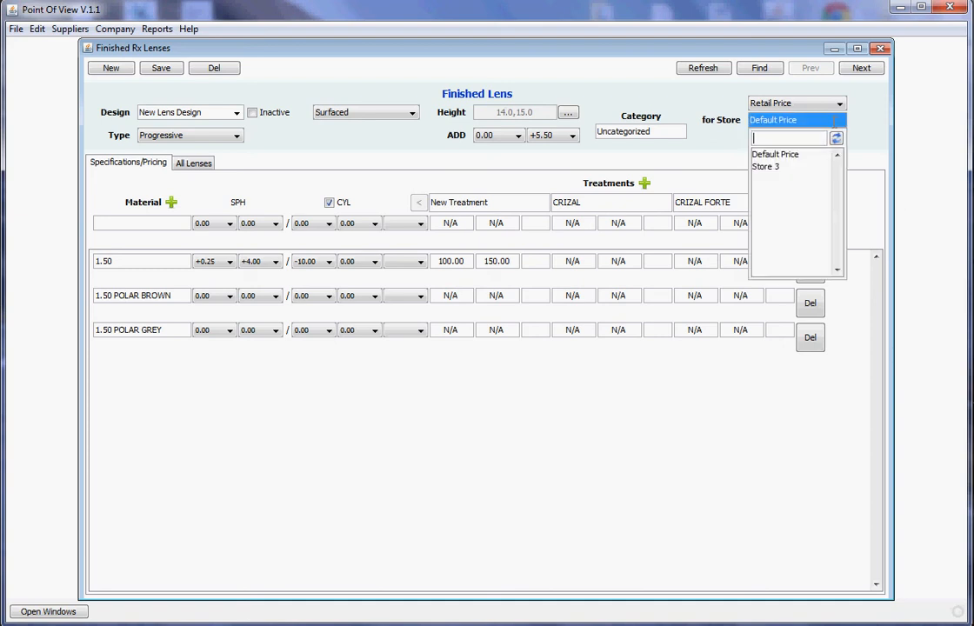
{"action": "left_click", "coordinate": [790, 168]}
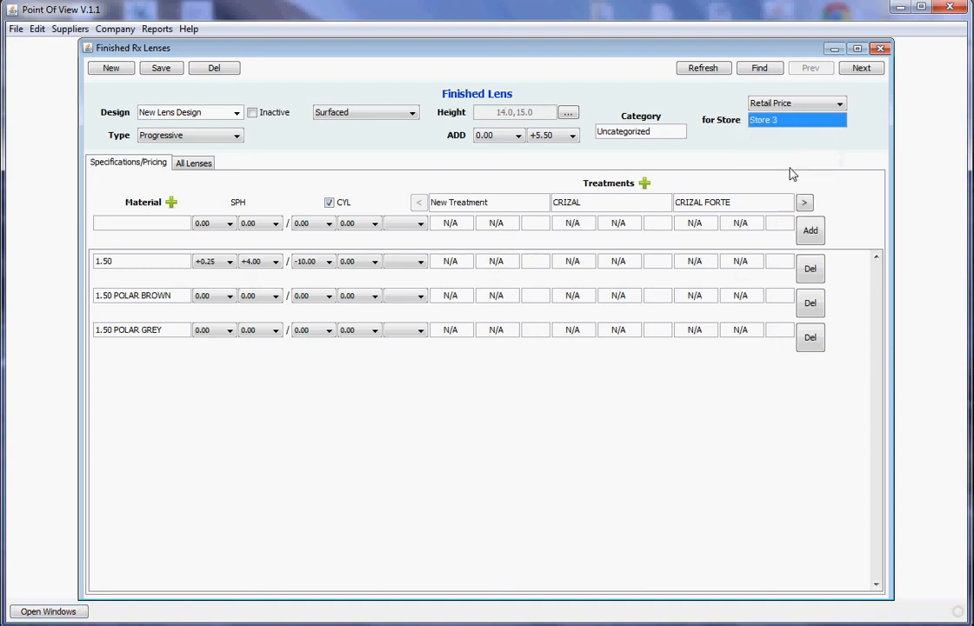
{"action": "left_click", "coordinate": [458, 258]}
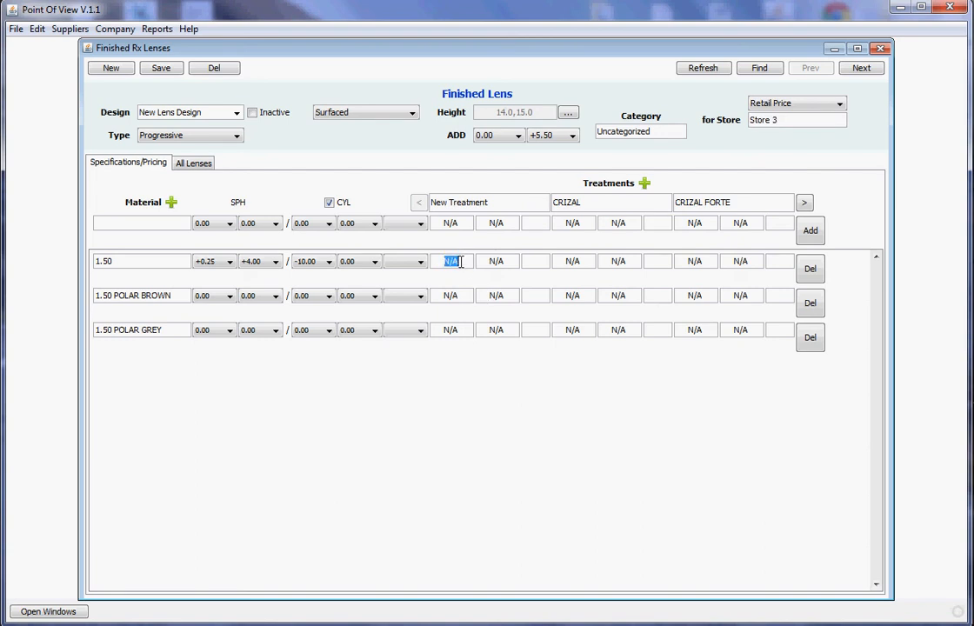
{"action": "type", "text": "150"}
{"action": "key", "text": "Tab"}
{"action": "type", "text": "1"}
{"action": "key", "text": "Tab"}
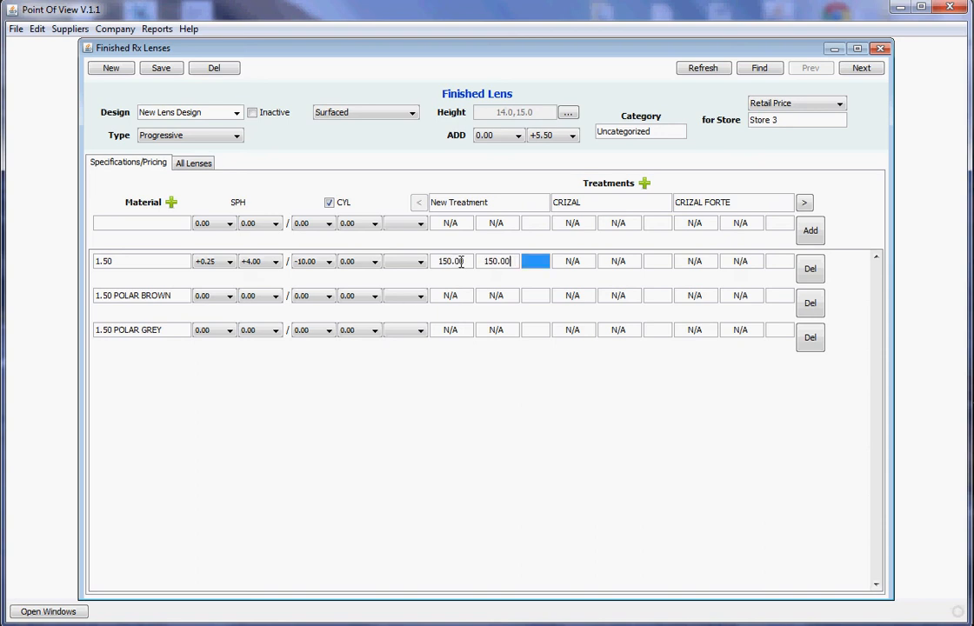
- Switch the retail pricing back to Default Price and open the list of stores again
{"action": "left_click", "coordinate": [761, 120]}
{"action": "left_click", "coordinate": [764, 154]}
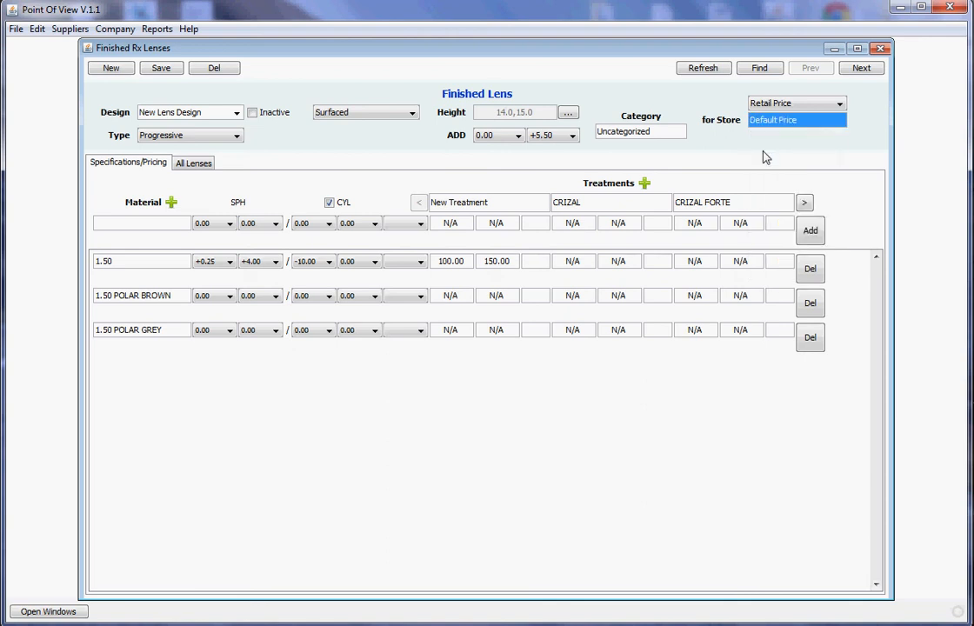
{"action": "left_click", "coordinate": [765, 120]}
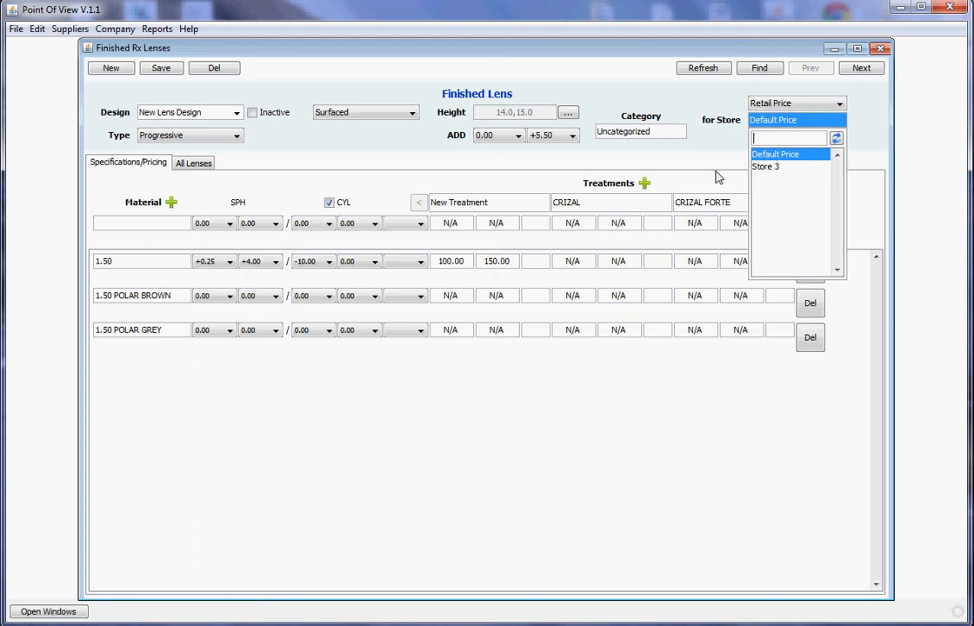
- Compare the retail prices of Store 3 with the Default Price for the 1.50 material
{"action": "left_click", "coordinate": [768, 167]}
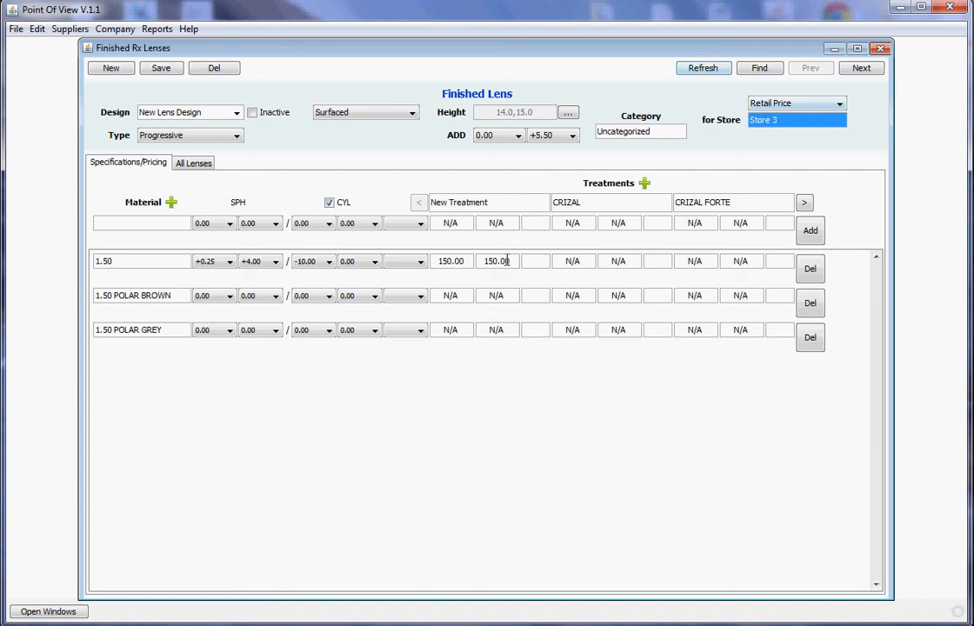
{"action": "left_click", "coordinate": [768, 121]}
{"action": "left_click", "coordinate": [775, 156]}
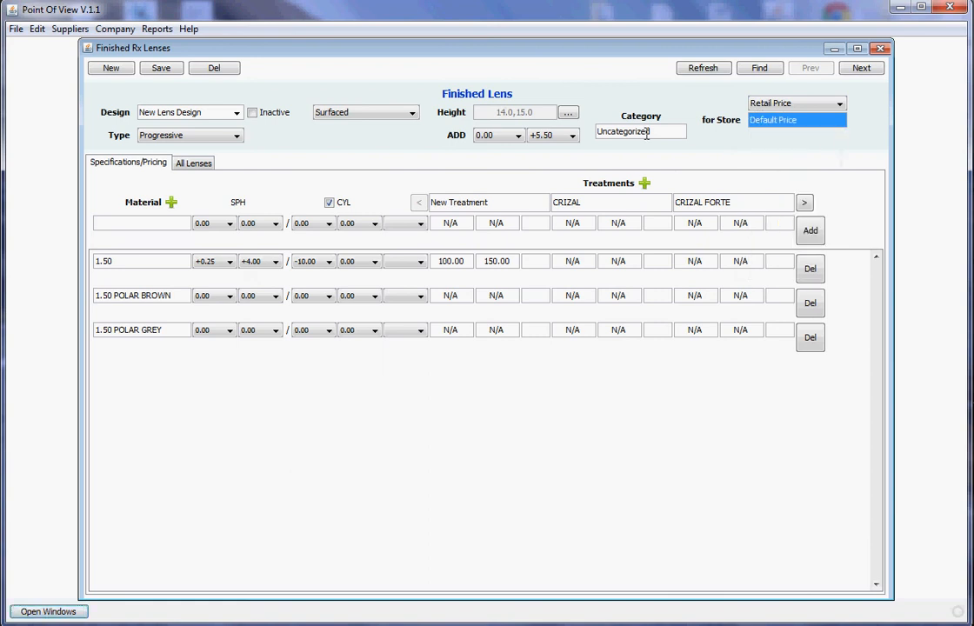
- Enter default retail prices of 200.00 in both New Treatment fields of 1.50 POLAR BROWN and switch the pricing to Store 3
{"action": "left_click", "coordinate": [470, 293]}
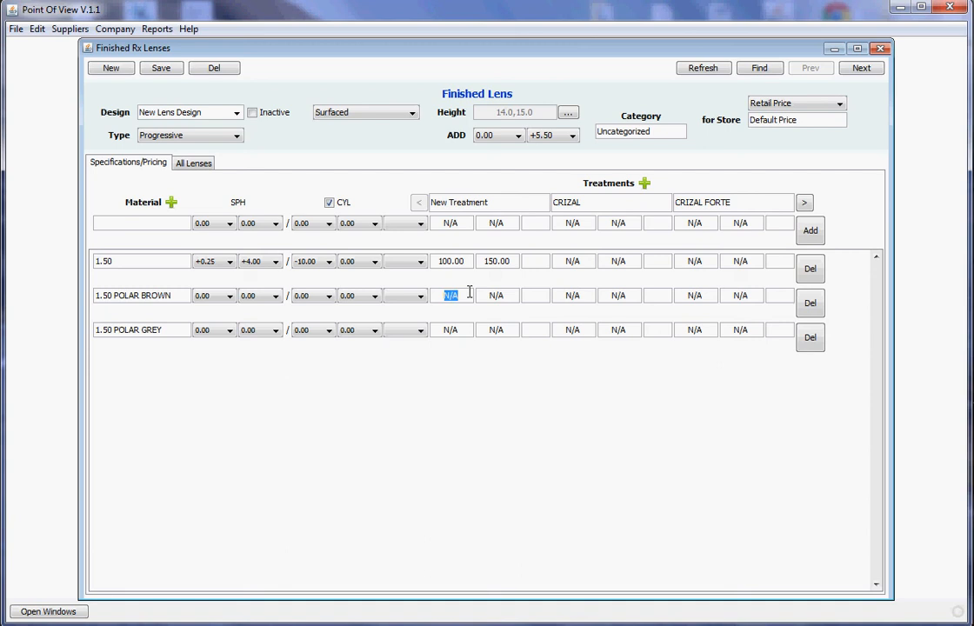
{"action": "type", "text": "200.00"}
{"action": "key", "text": "Tab"}
{"action": "type", "text": "200.00"}
{"action": "left_click", "coordinate": [763, 119]}
{"action": "left_click", "coordinate": [766, 167]}
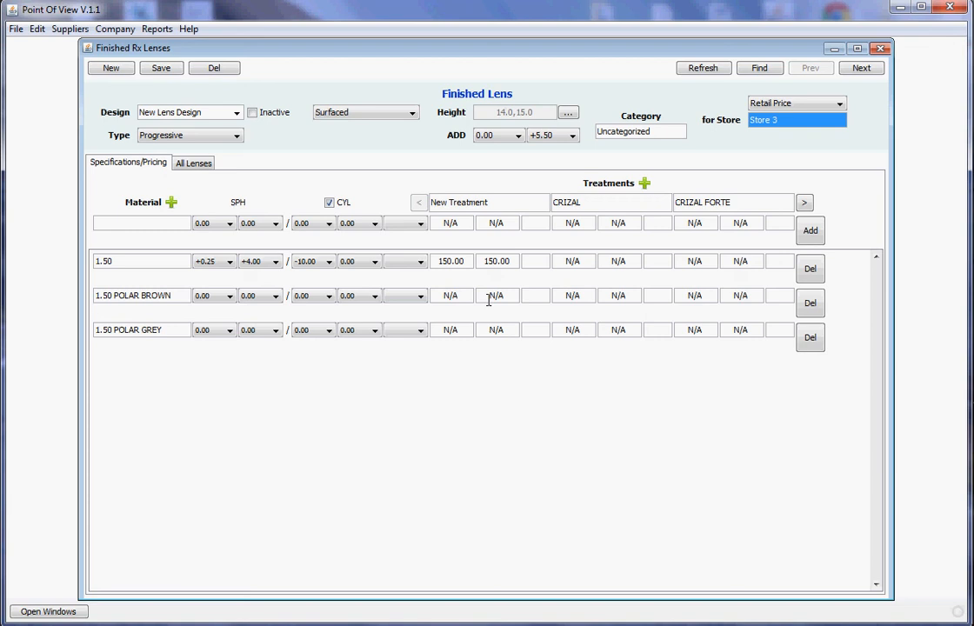
- Examine the price types, the option list beside the 1.50 New Treatment prices, the lens categories and the product links behind the lens window
{"action": "left_click", "coordinate": [783, 103]}
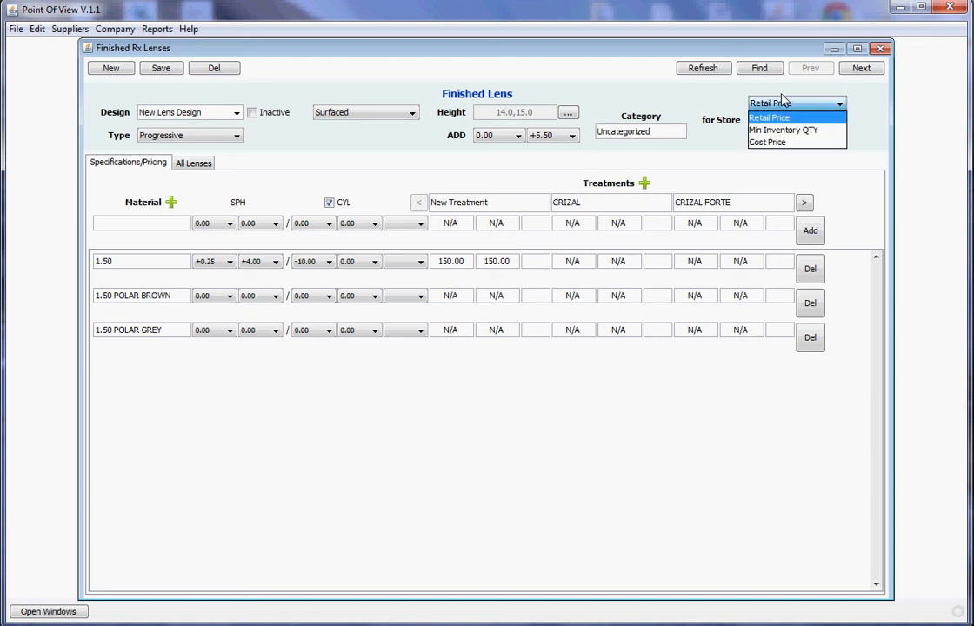
{"action": "left_click", "coordinate": [779, 117]}
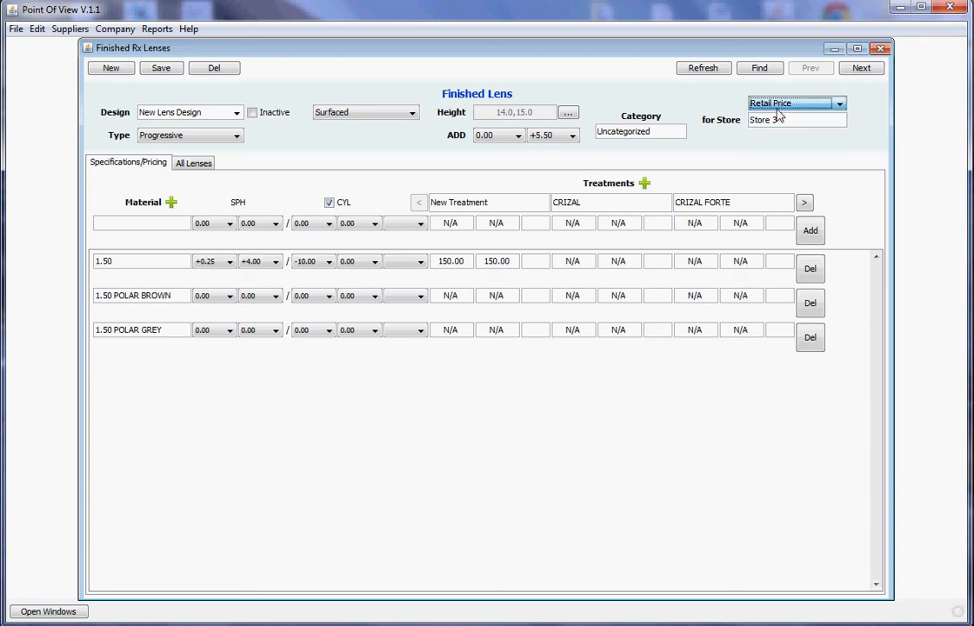
{"action": "left_click", "coordinate": [527, 261]}
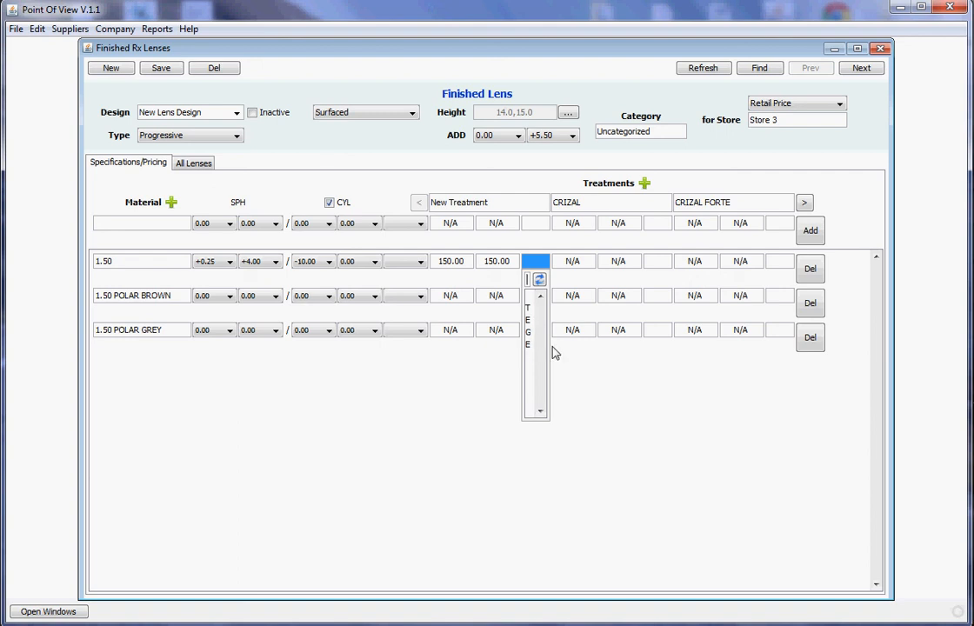
{"action": "left_click", "coordinate": [576, 358]}
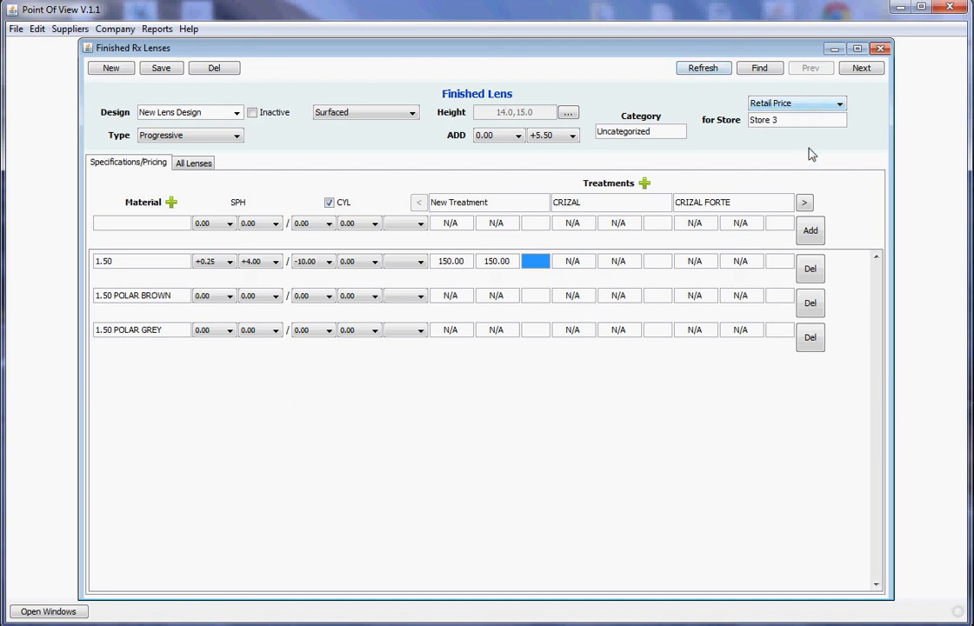
{"action": "left_click", "coordinate": [641, 130]}
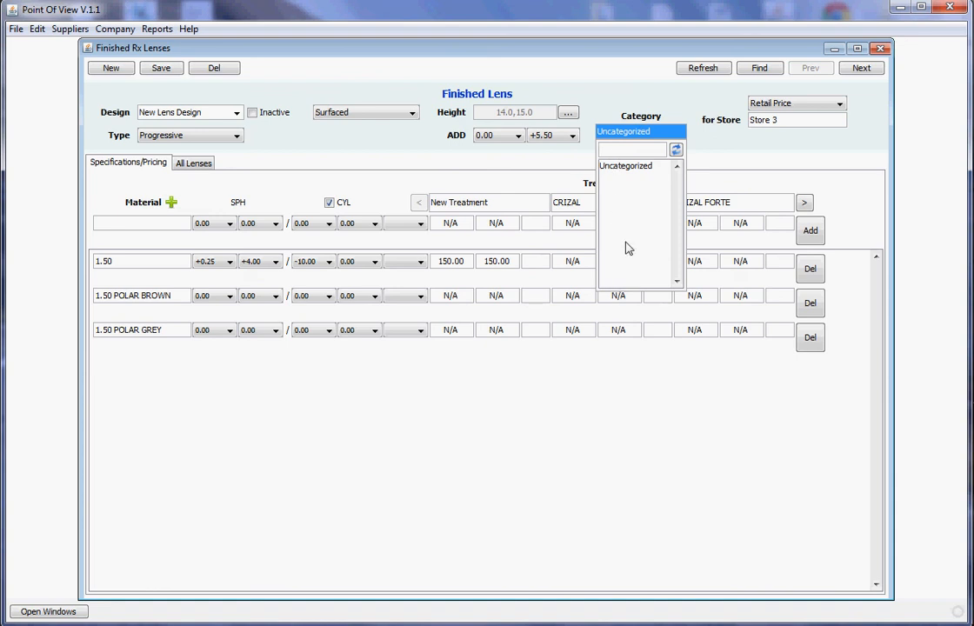
{"action": "left_click", "coordinate": [562, 52]}
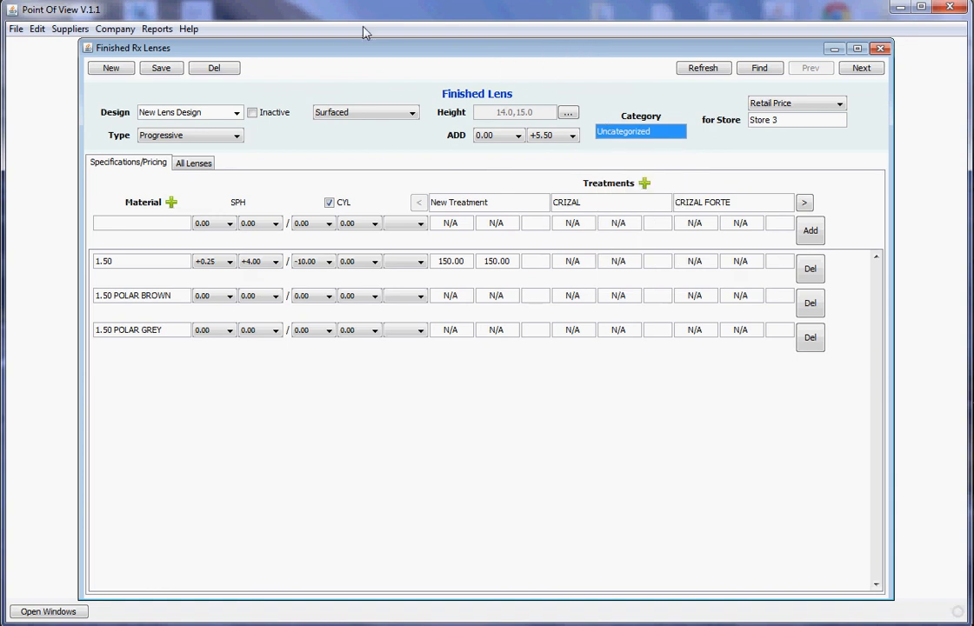
{"action": "left_click_drag", "start_coordinate": [329, 55], "coordinate": [499, 57]}
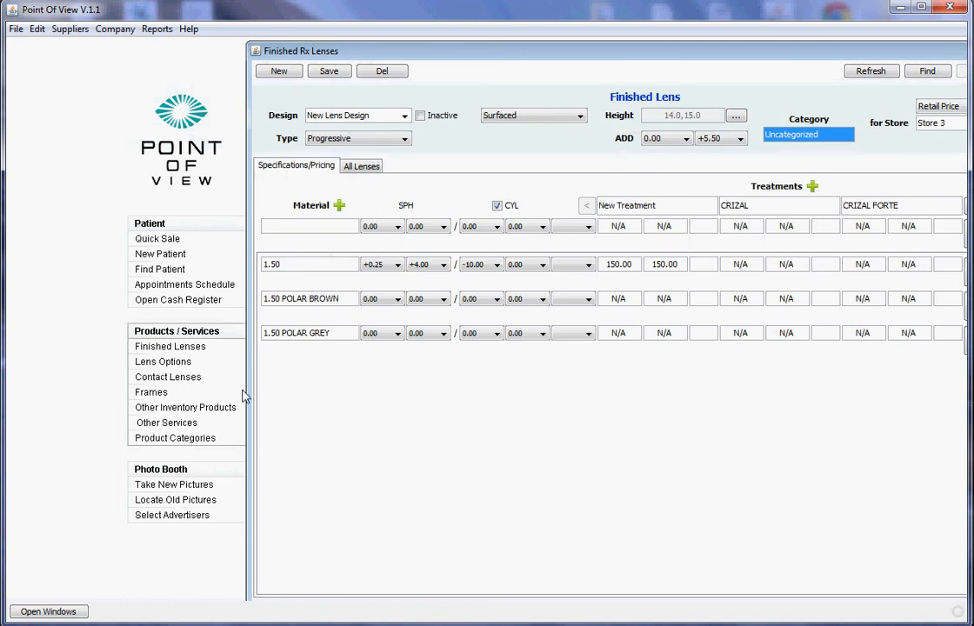
{"action": "left_click_drag", "start_coordinate": [536, 59], "coordinate": [421, 58]}
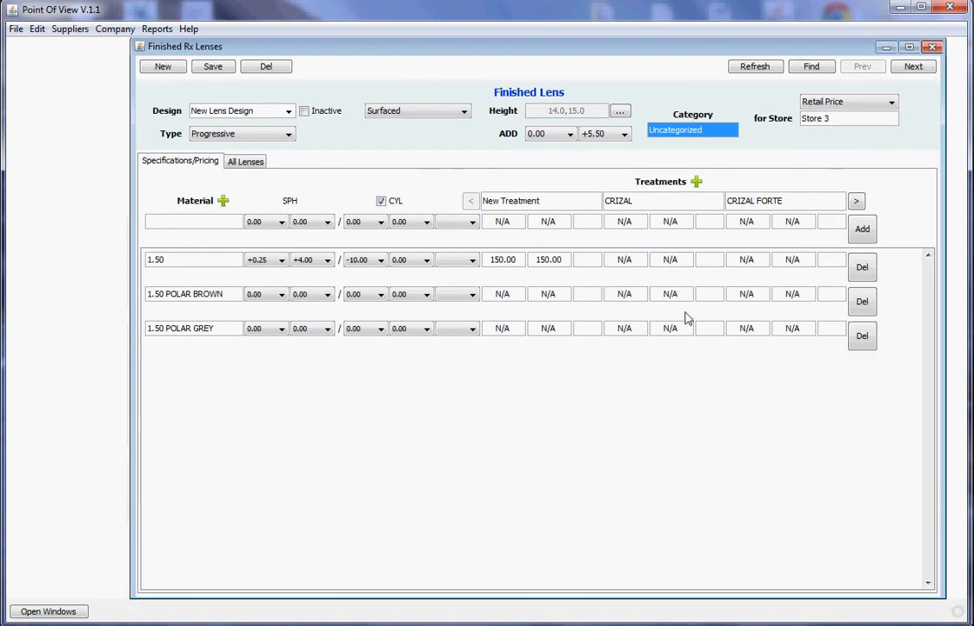
- Switch the Store 3 values to Min Inventory QTY and set the lens design to Stock
{"action": "left_click", "coordinate": [853, 102]}
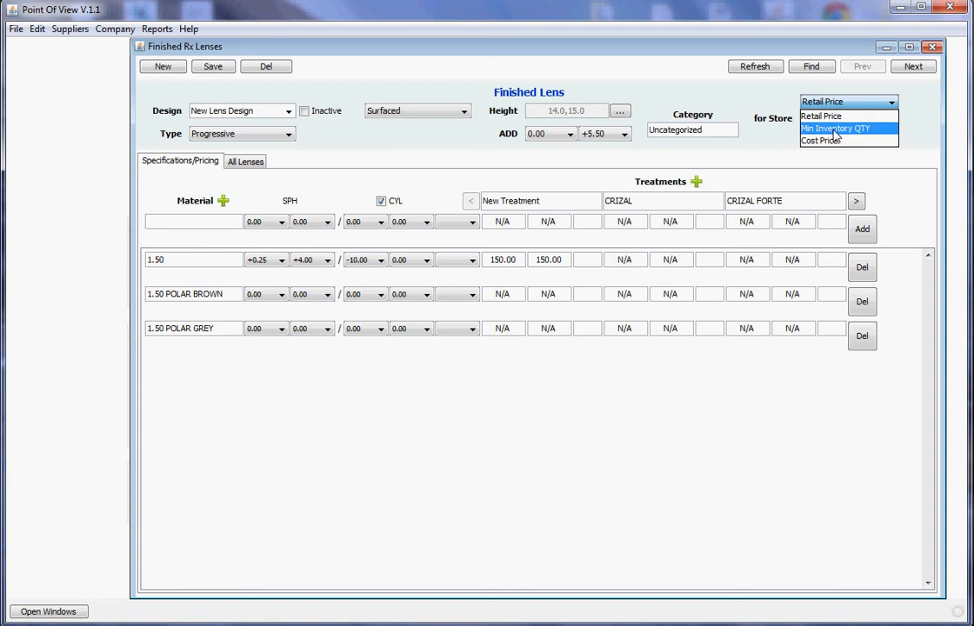
{"action": "left_click", "coordinate": [834, 131]}
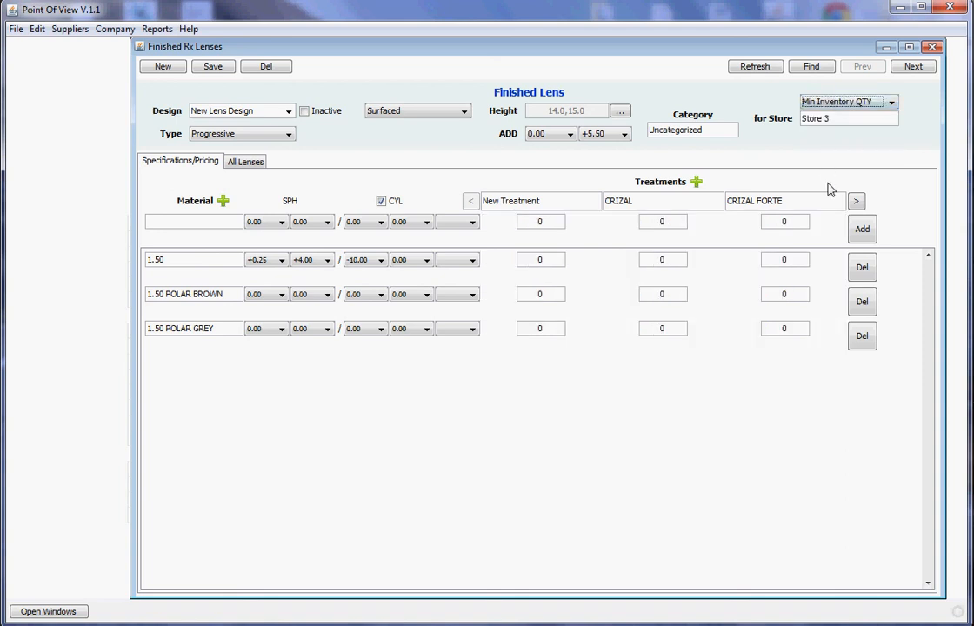
{"action": "left_click", "coordinate": [408, 111]}
{"action": "left_click", "coordinate": [387, 123]}
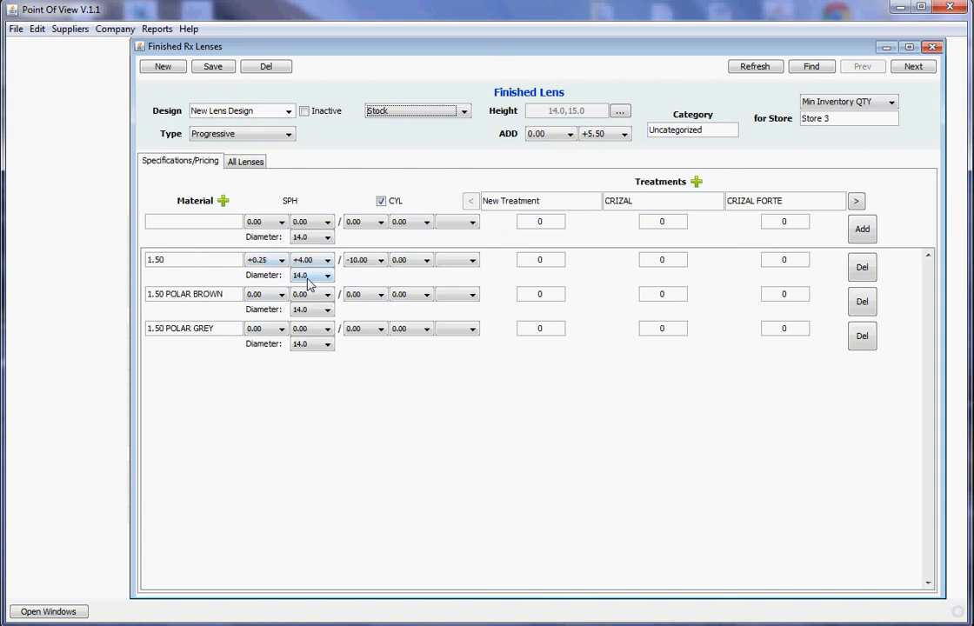
{"action": "left_click", "coordinate": [543, 263]}
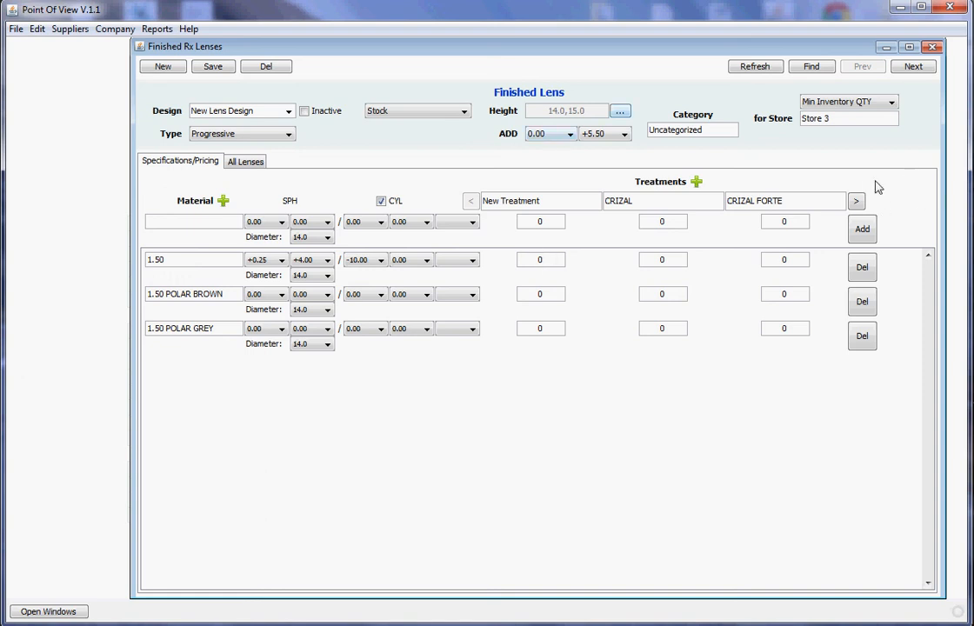
- Switch the pricing to Cost Price and select the supplier Essilor with its account number
{"action": "left_click", "coordinate": [857, 106]}
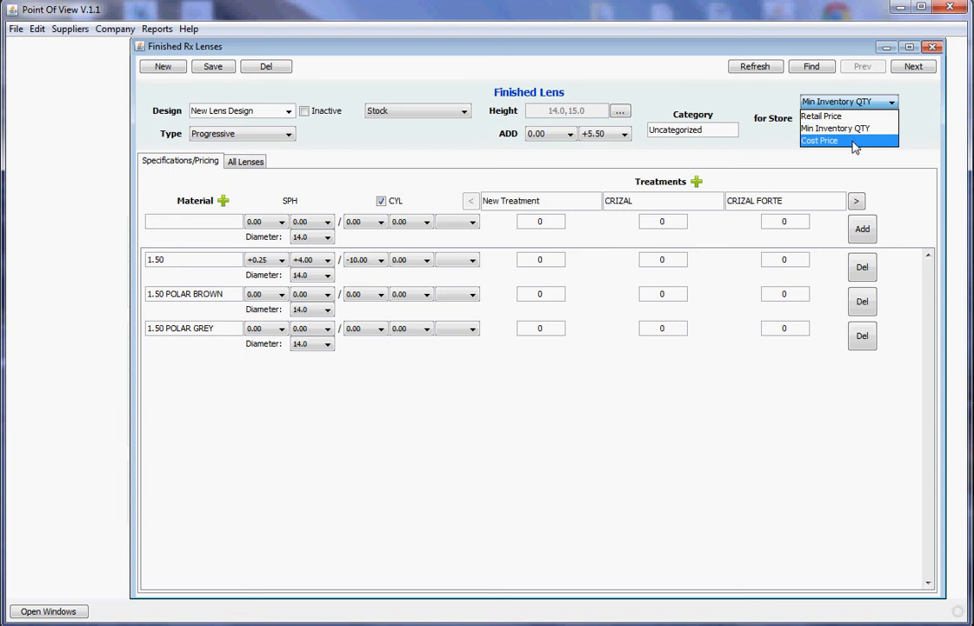
{"action": "left_click", "coordinate": [854, 142]}
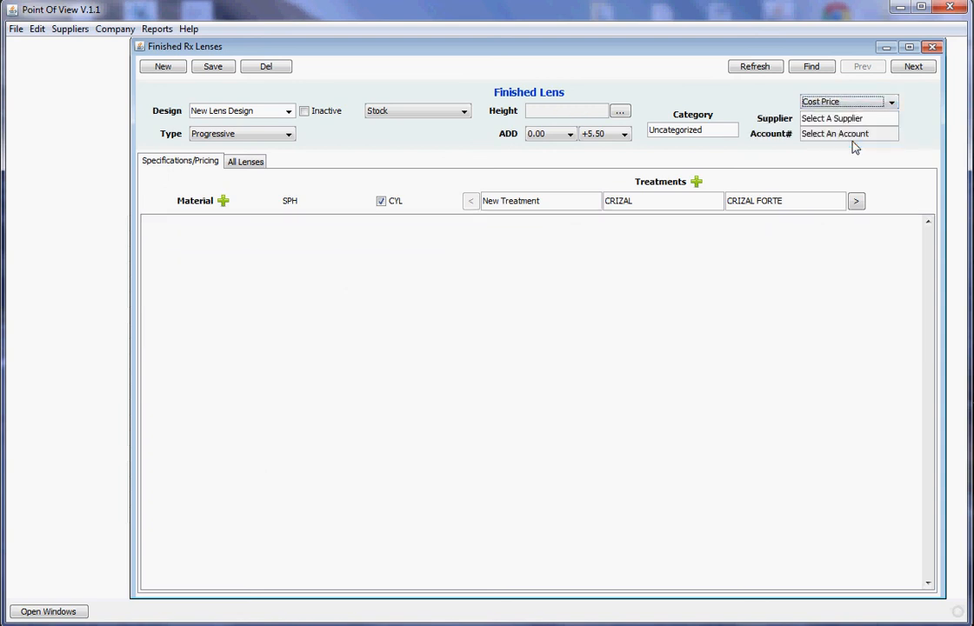
{"action": "left_click", "coordinate": [850, 119]}
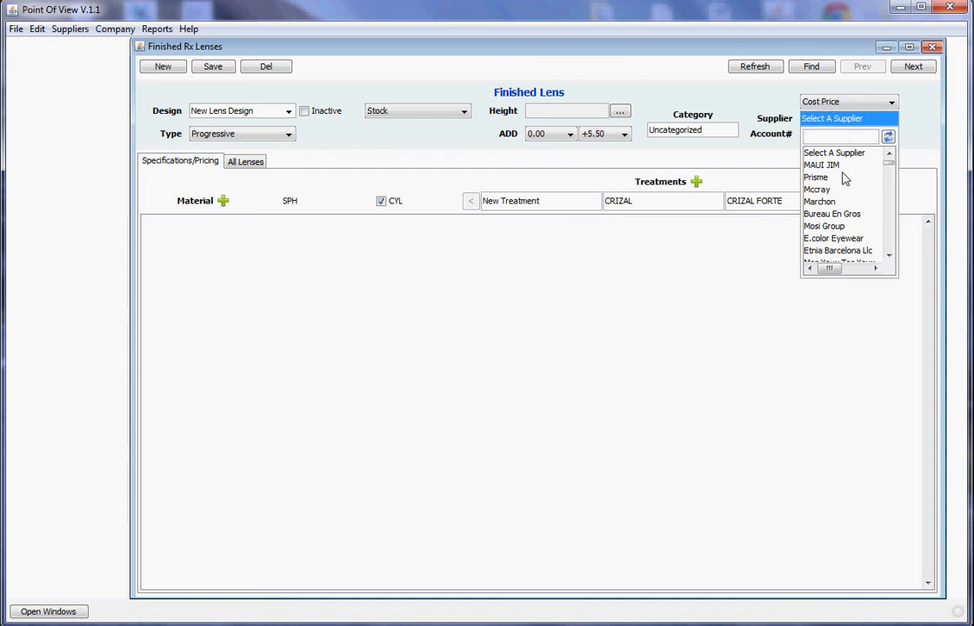
{"action": "scroll", "coordinate": [843, 244], "scroll_direction": "down", "scroll_amount": 1}
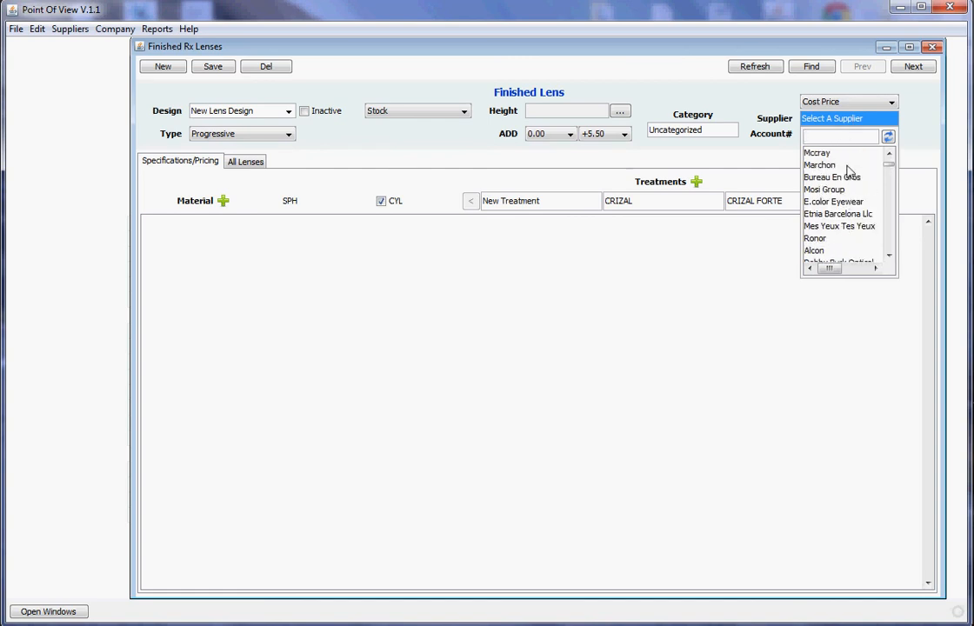
{"action": "scroll", "coordinate": [850, 171], "scroll_direction": "down", "scroll_amount": 5}
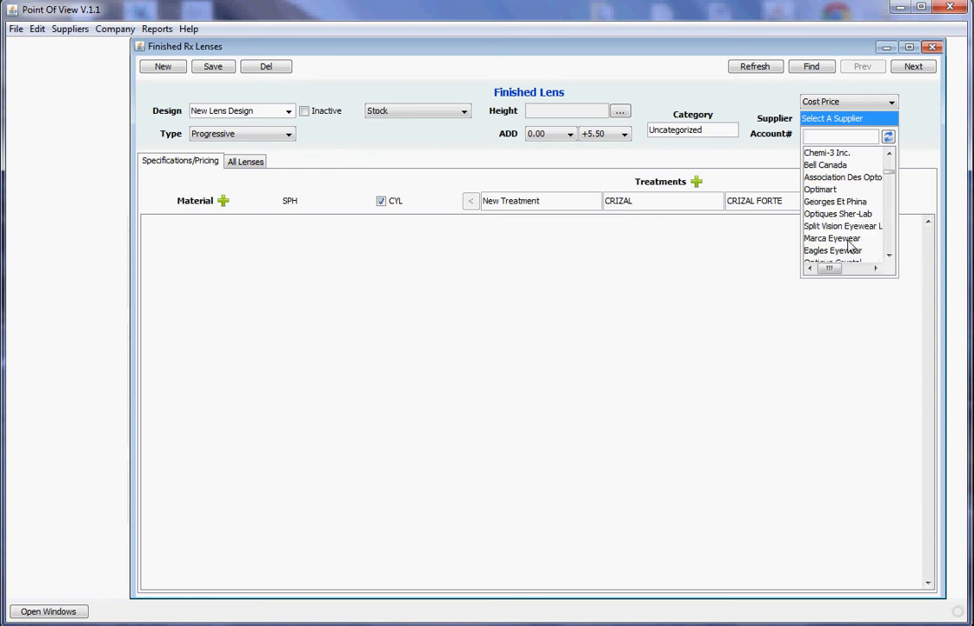
{"action": "scroll", "coordinate": [849, 246], "scroll_direction": "down", "scroll_amount": 2}
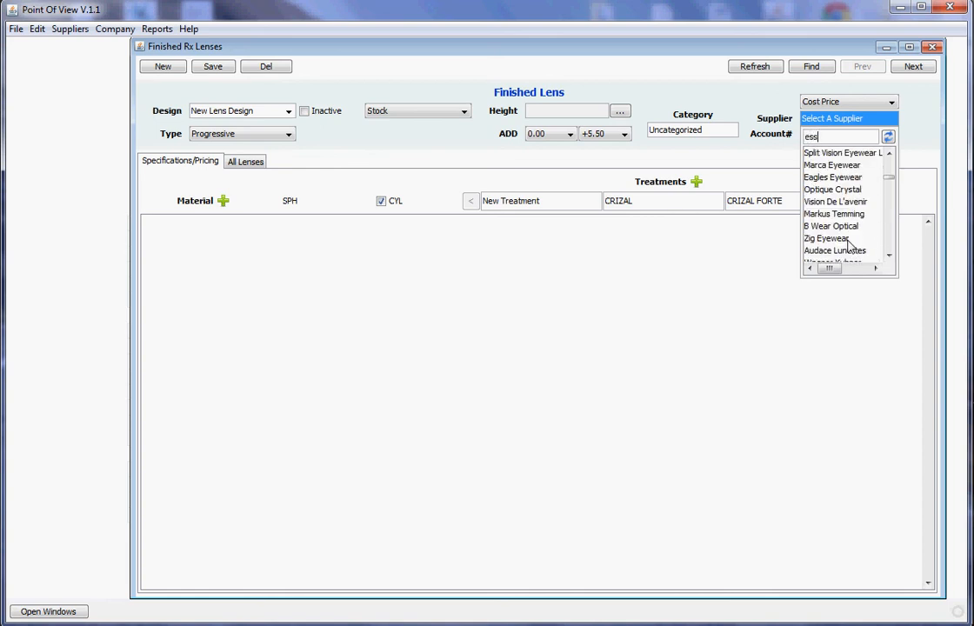
{"action": "type", "text": "il"}
{"action": "key", "text": "Down"}
{"action": "key", "text": "Return"}
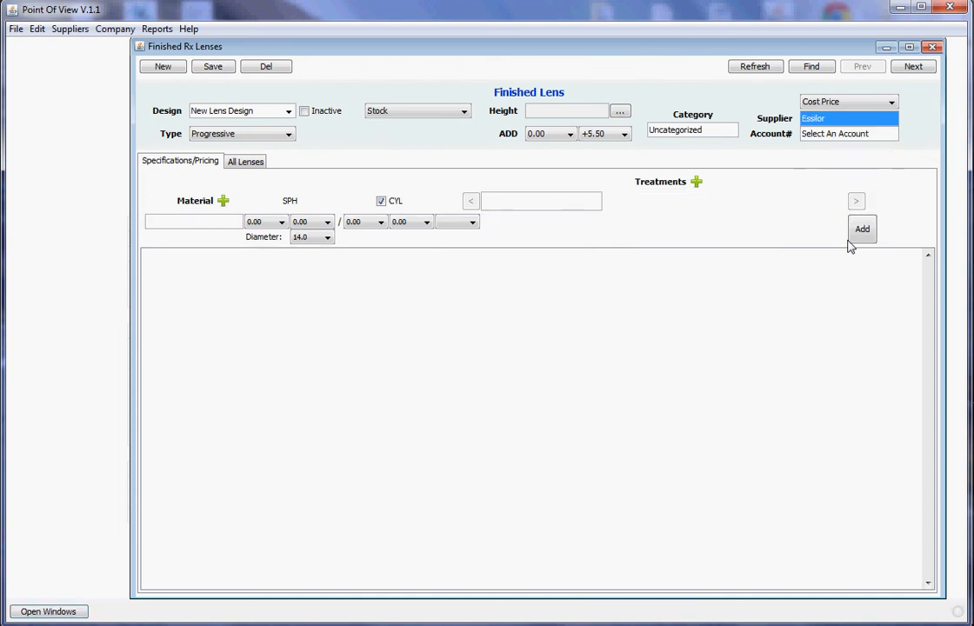
{"action": "left_click", "coordinate": [824, 133]}
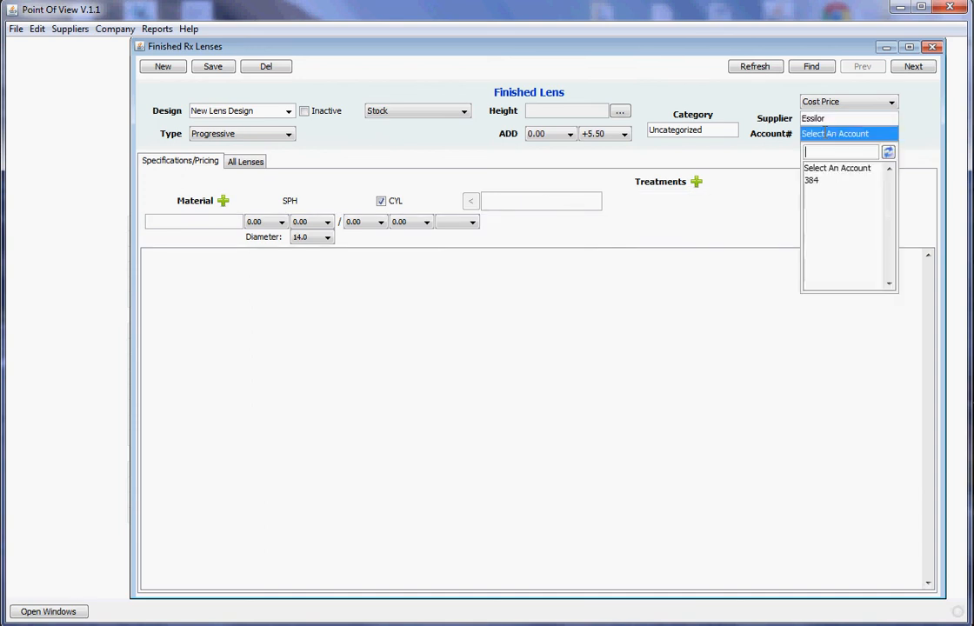
{"action": "left_click", "coordinate": [818, 184]}
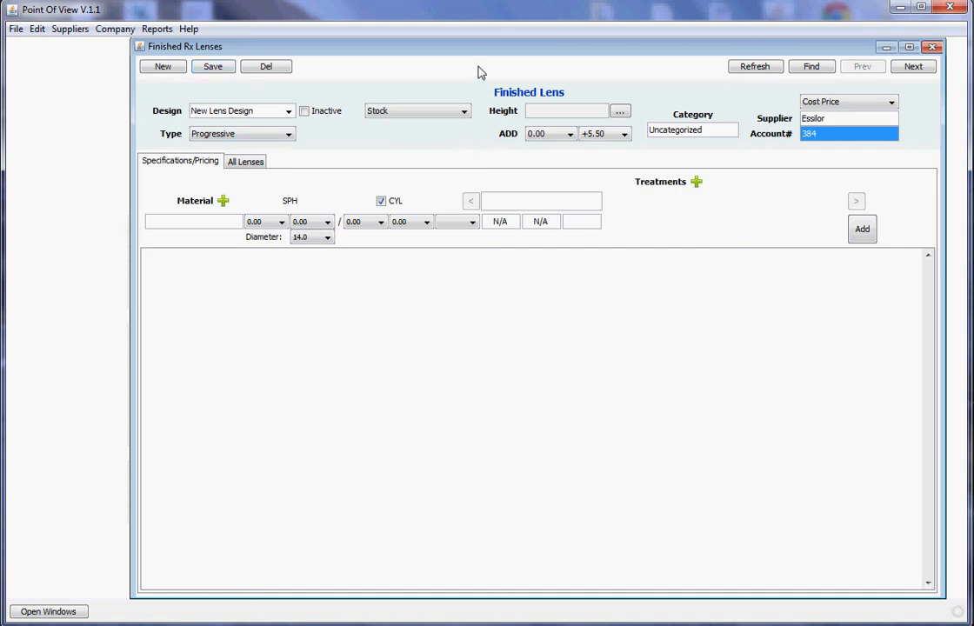
{"action": "left_click_drag", "start_coordinate": [487, 56], "coordinate": [481, 55]}
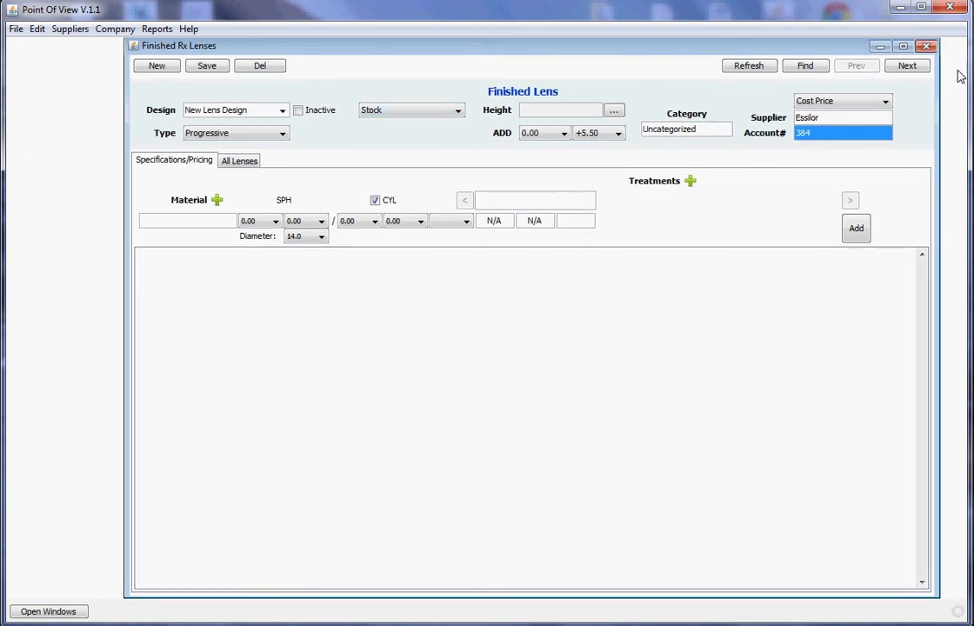